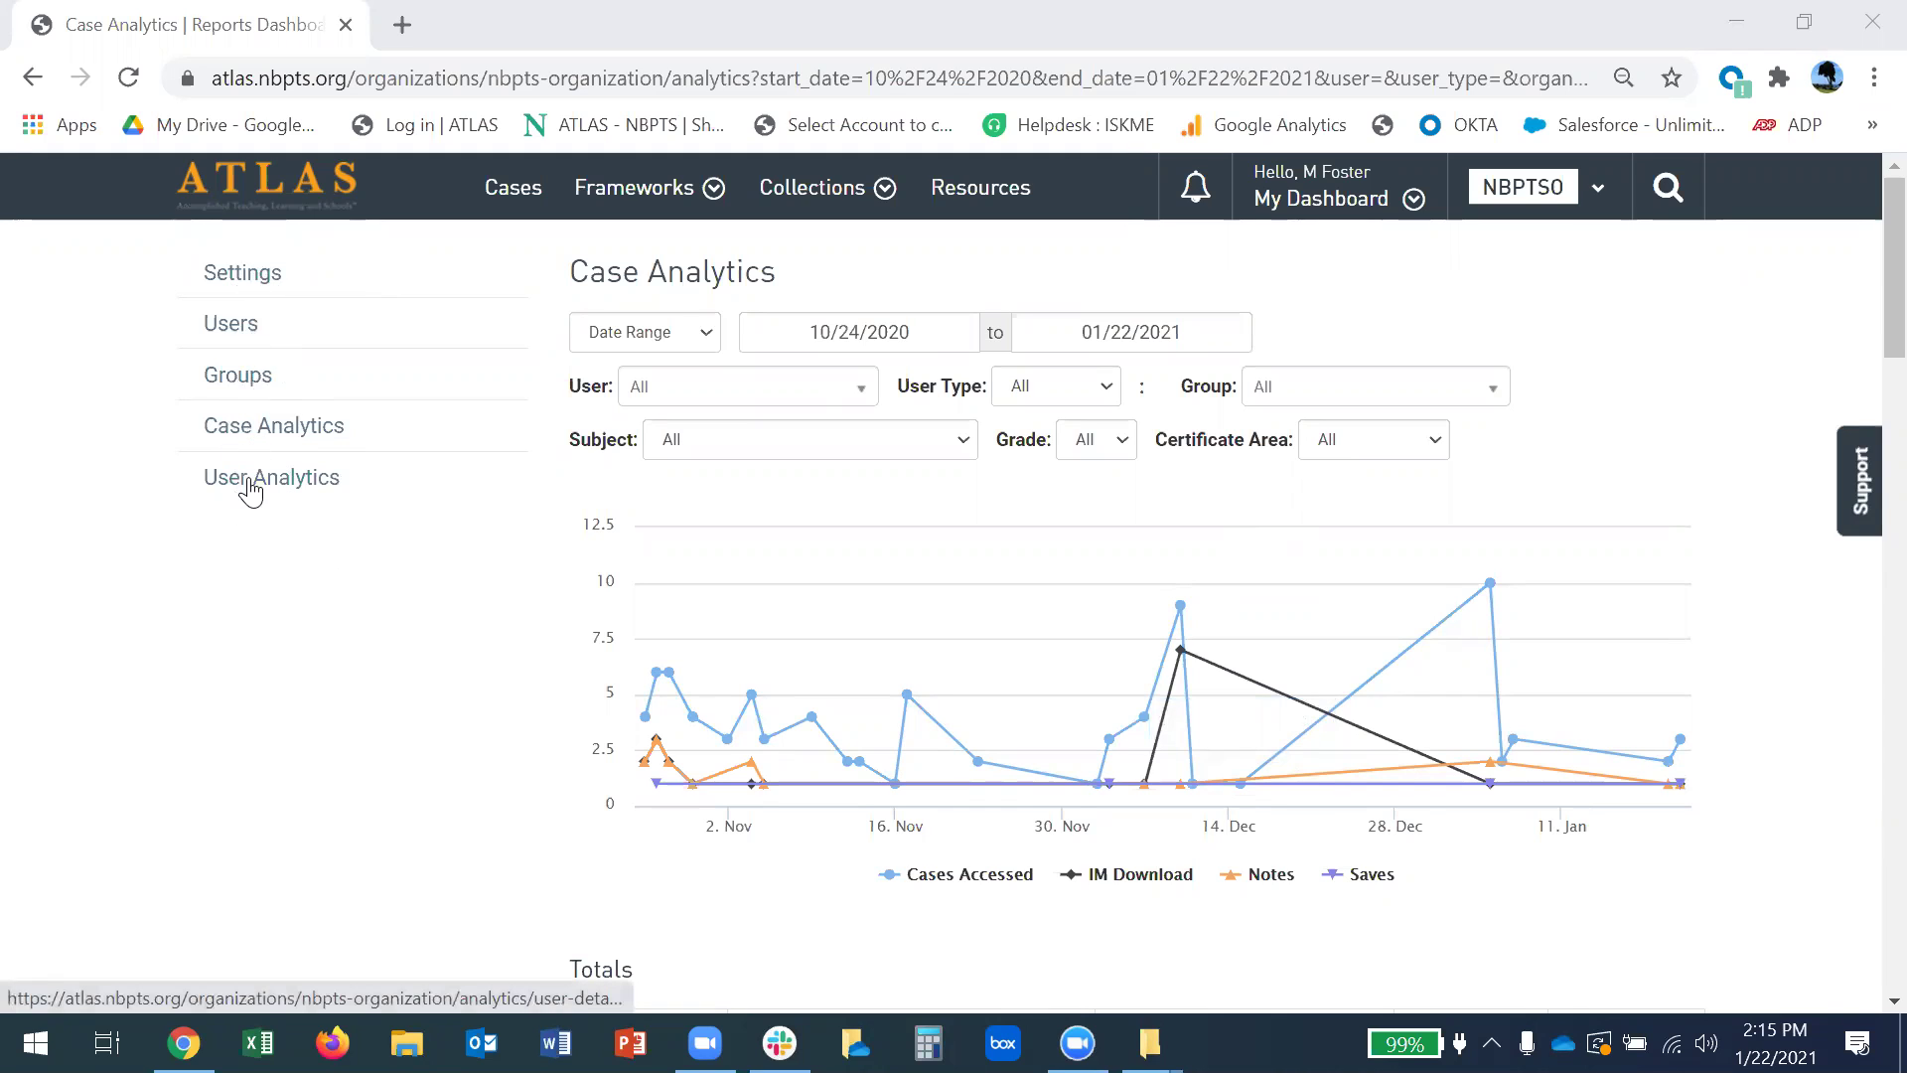
Go to the organization's settings from the dashboard and open its Case Analytics report.
click(1324, 203)
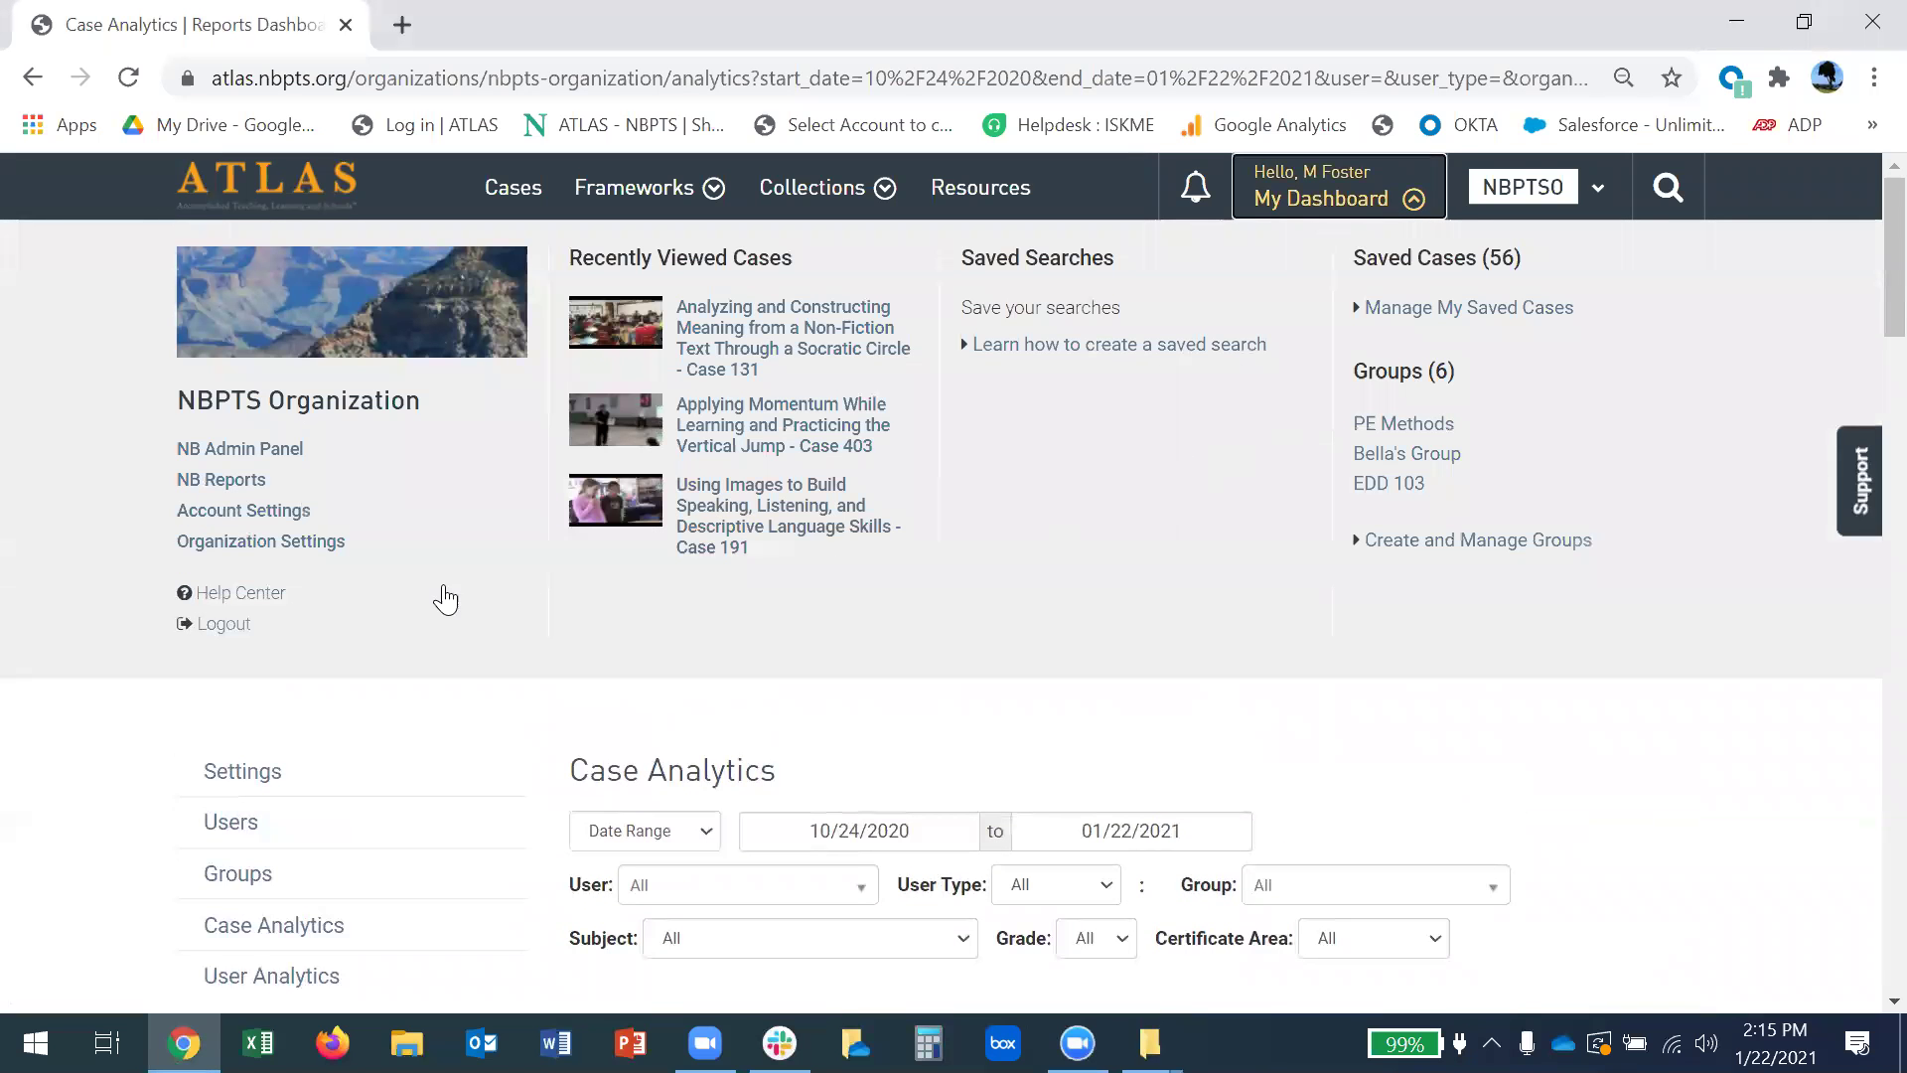
click(338, 556)
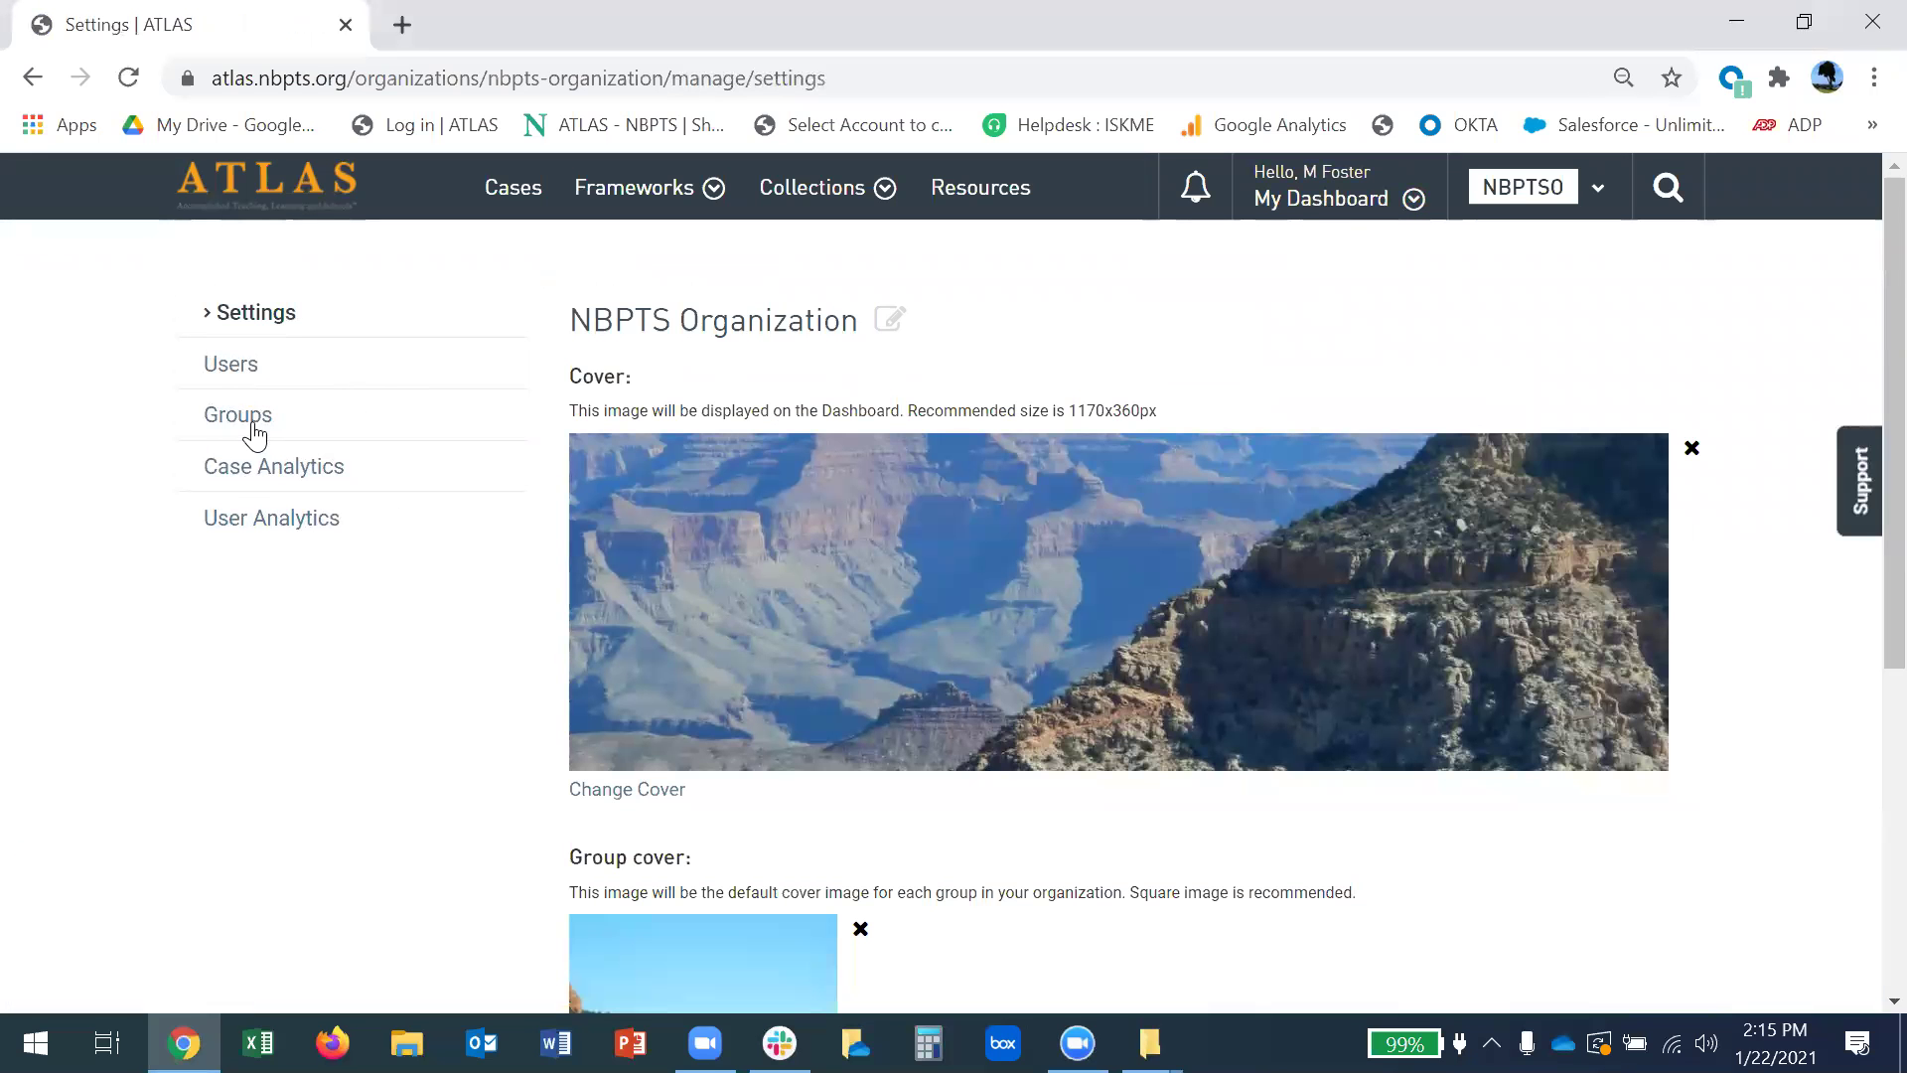
click(256, 463)
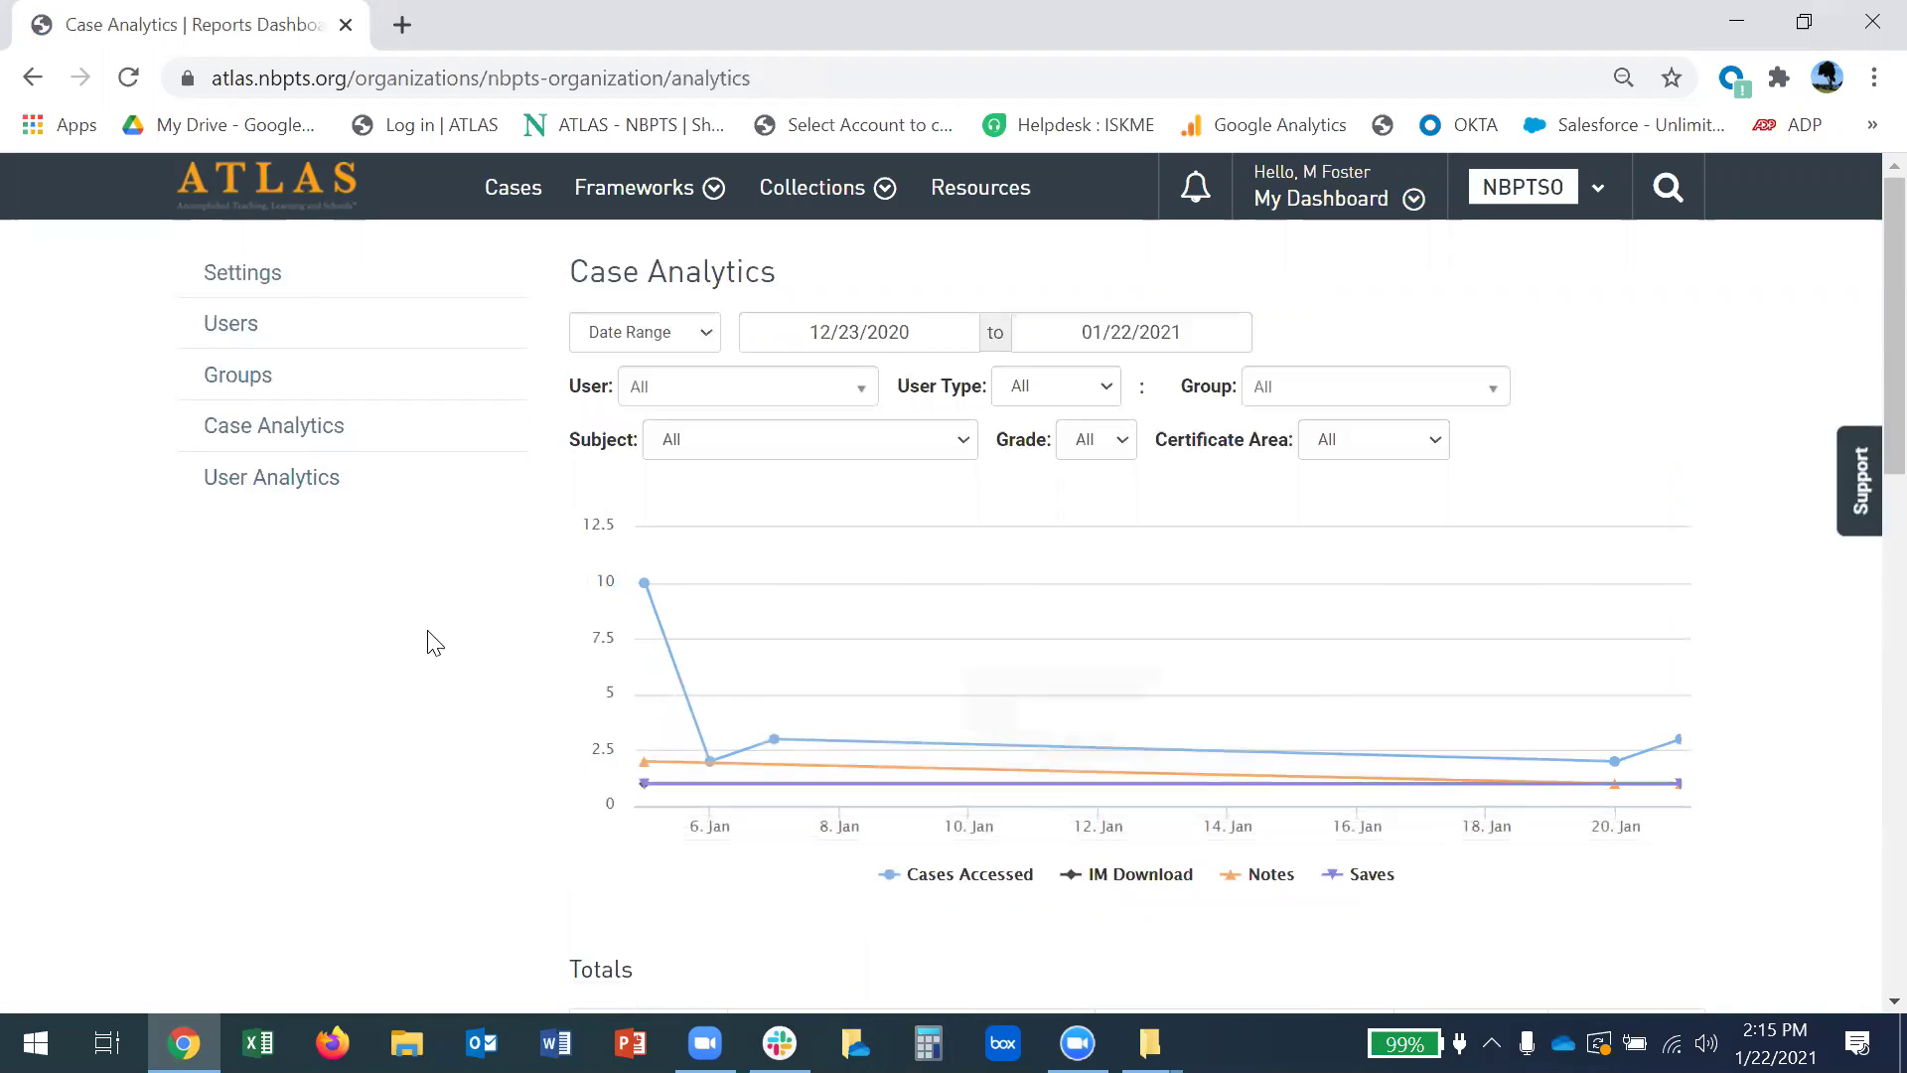
Set the Case Analytics date range to Last year.
click(707, 337)
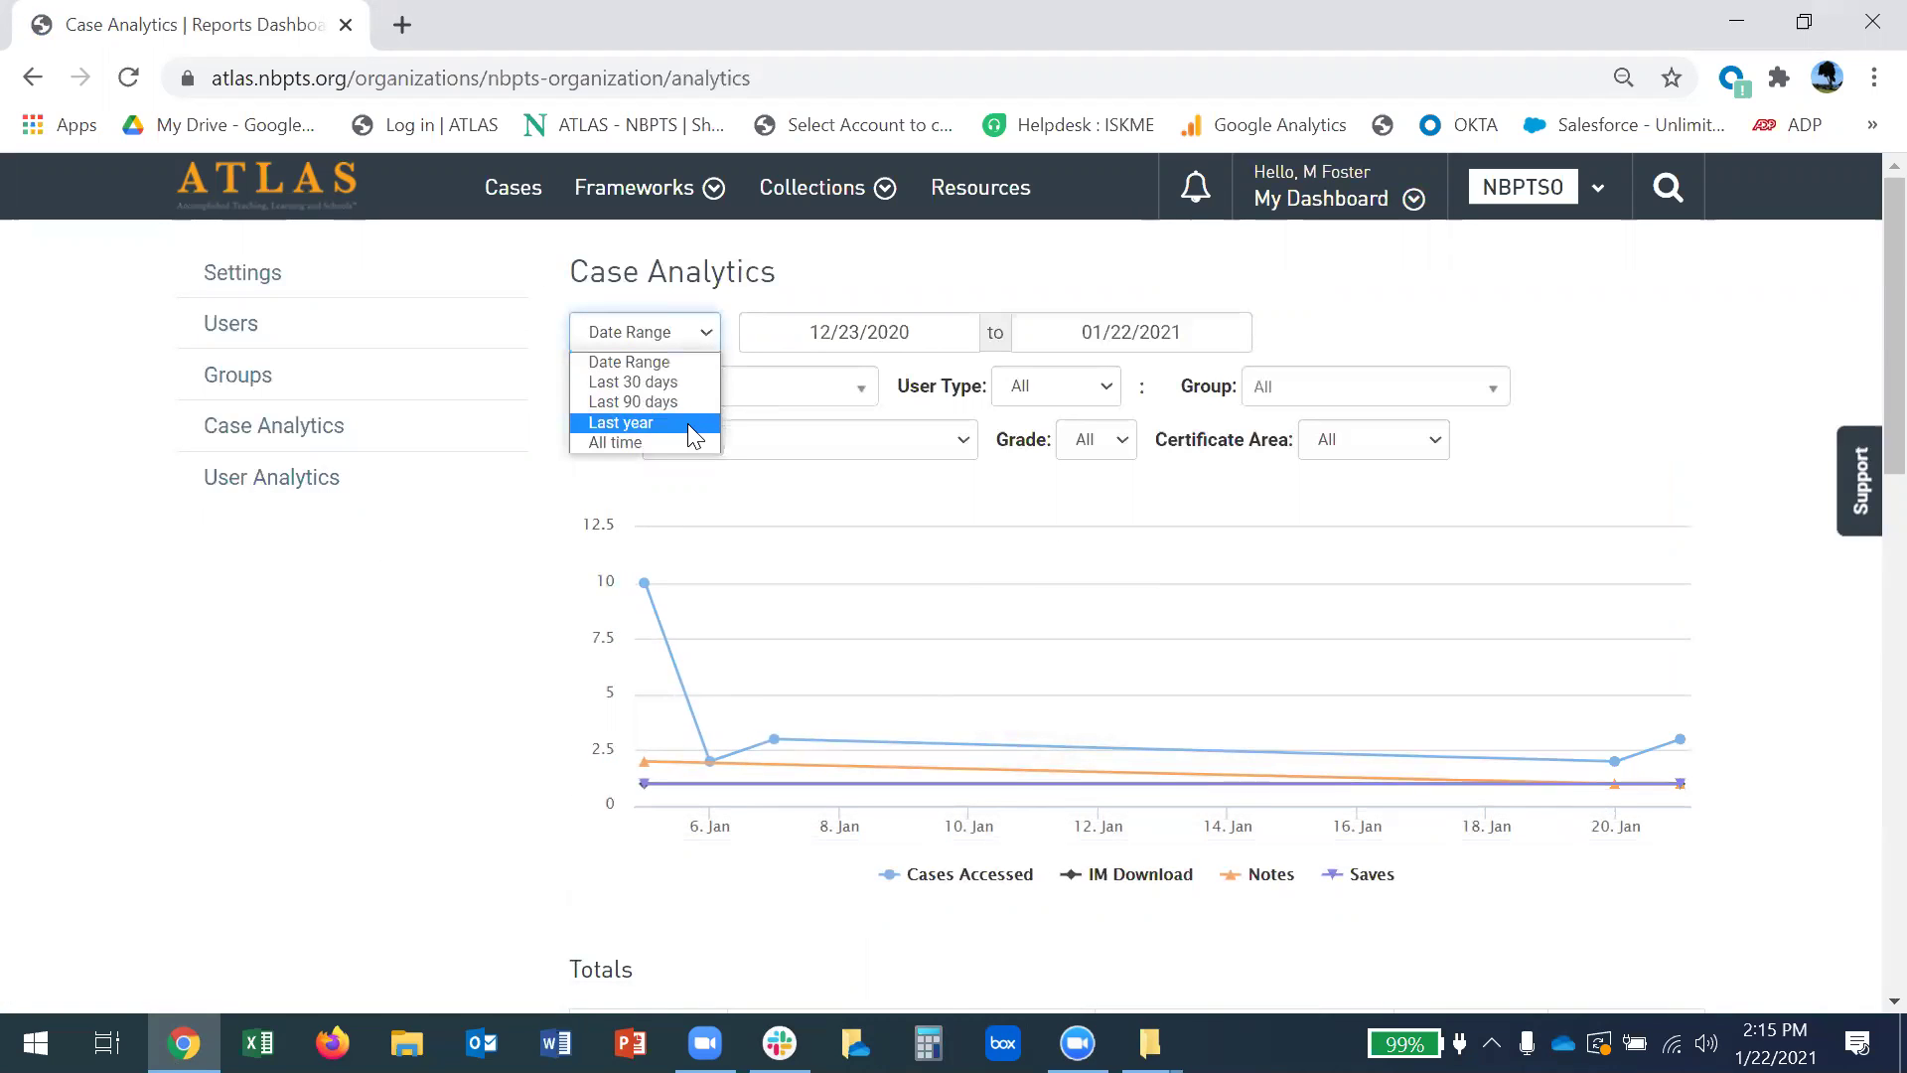
click(328, 659)
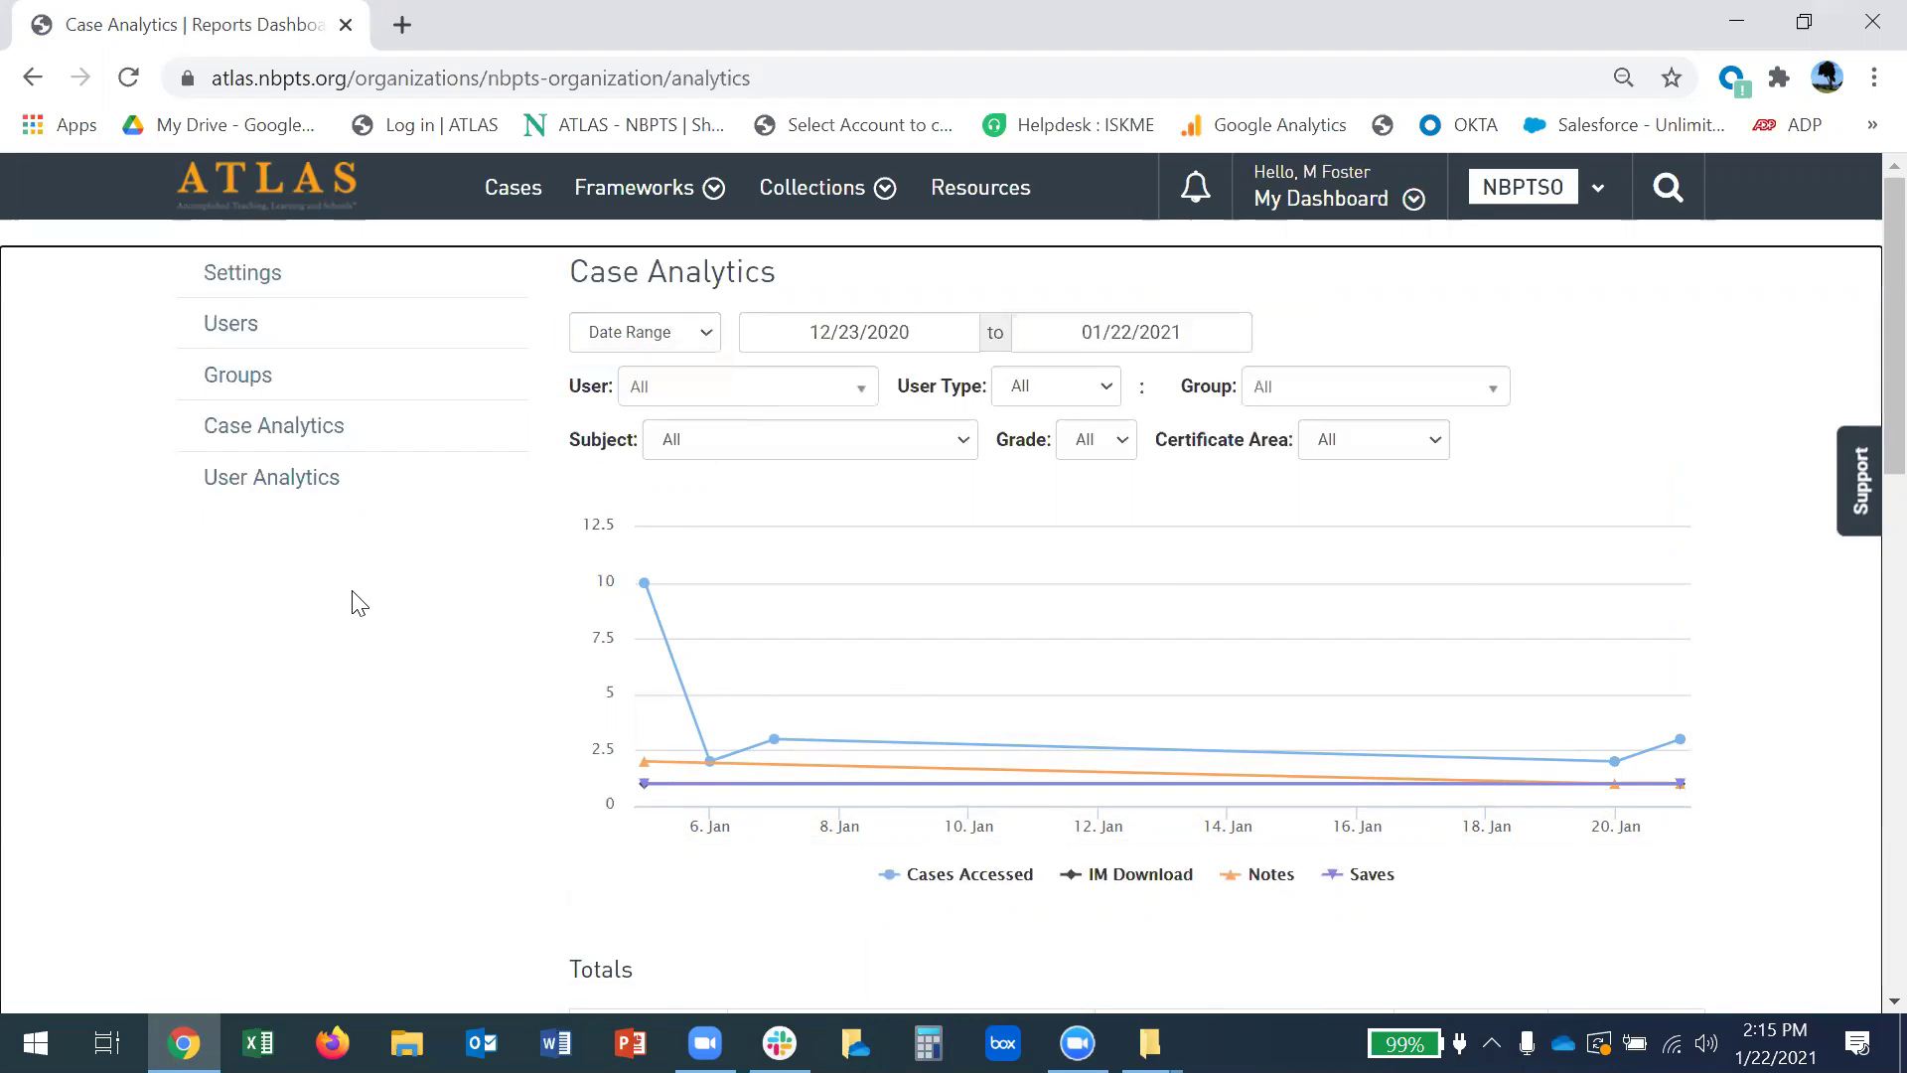
click(707, 336)
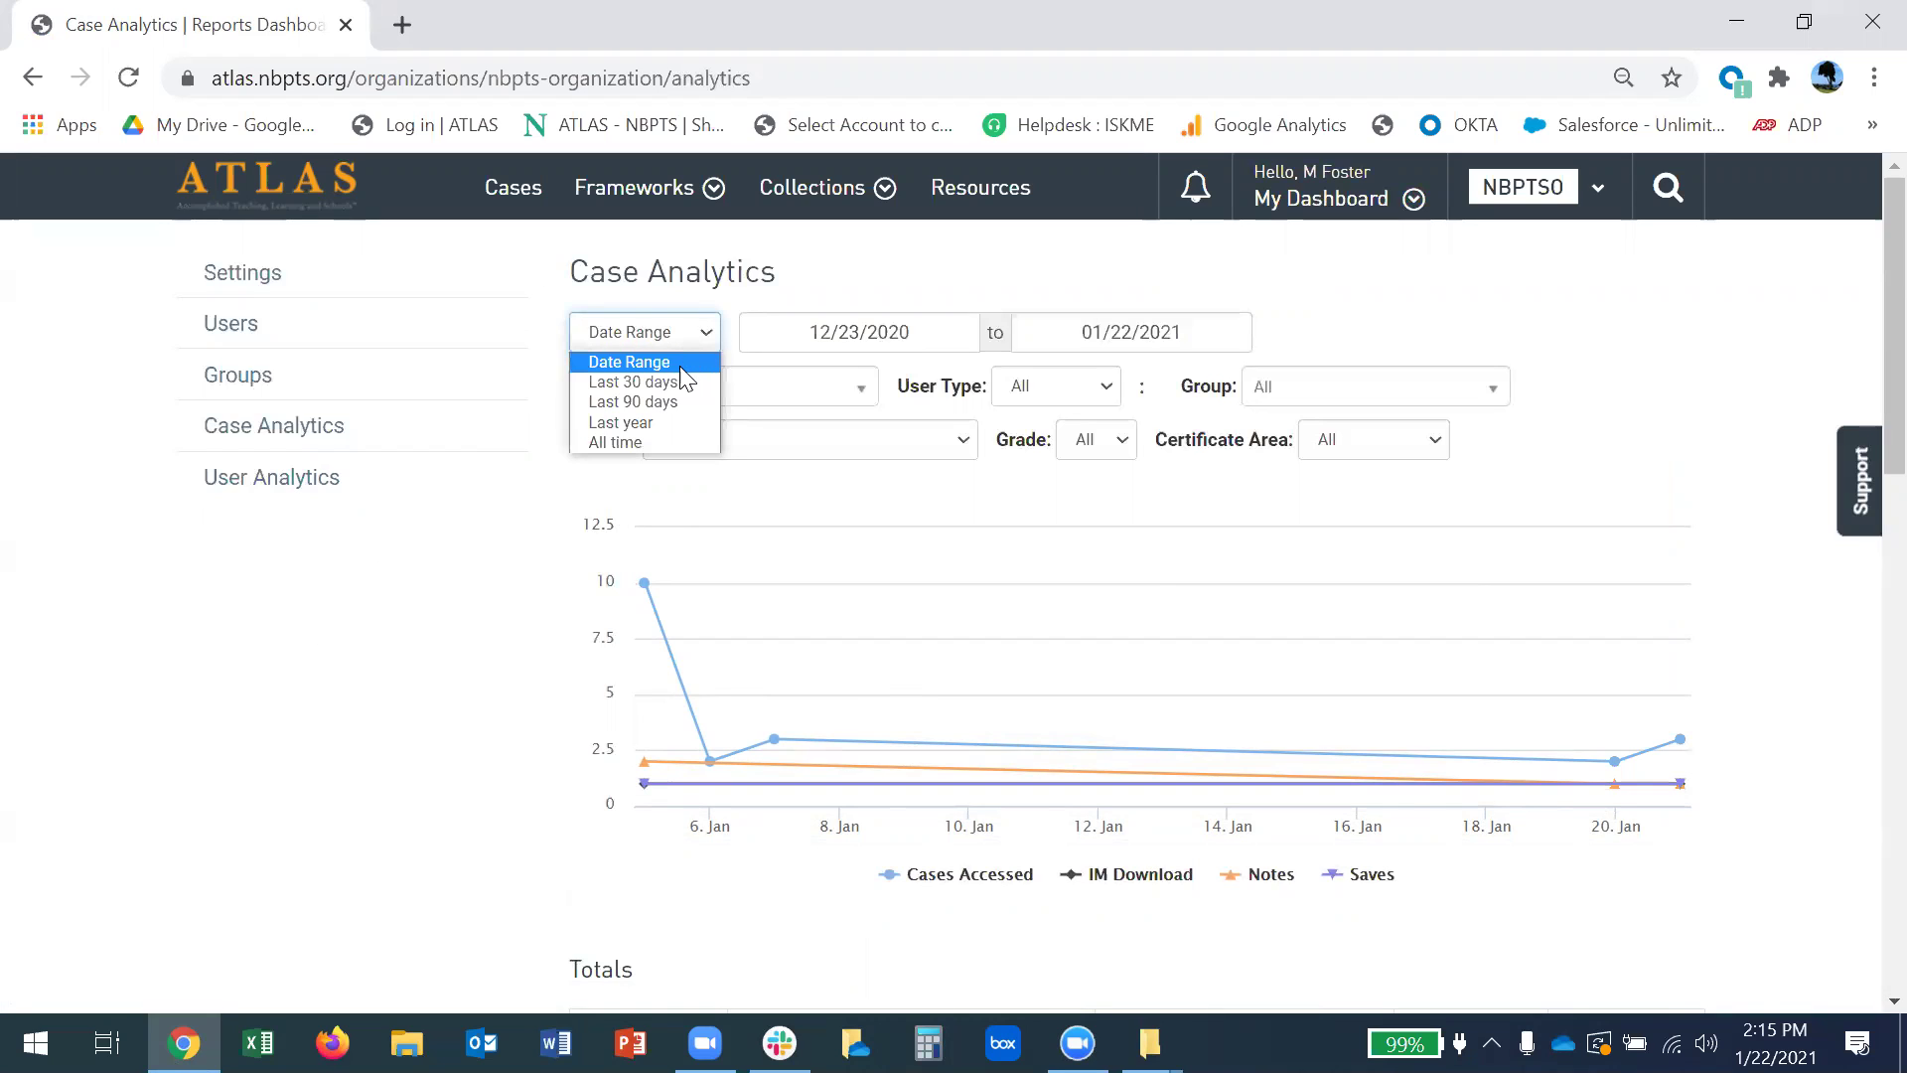
click(652, 423)
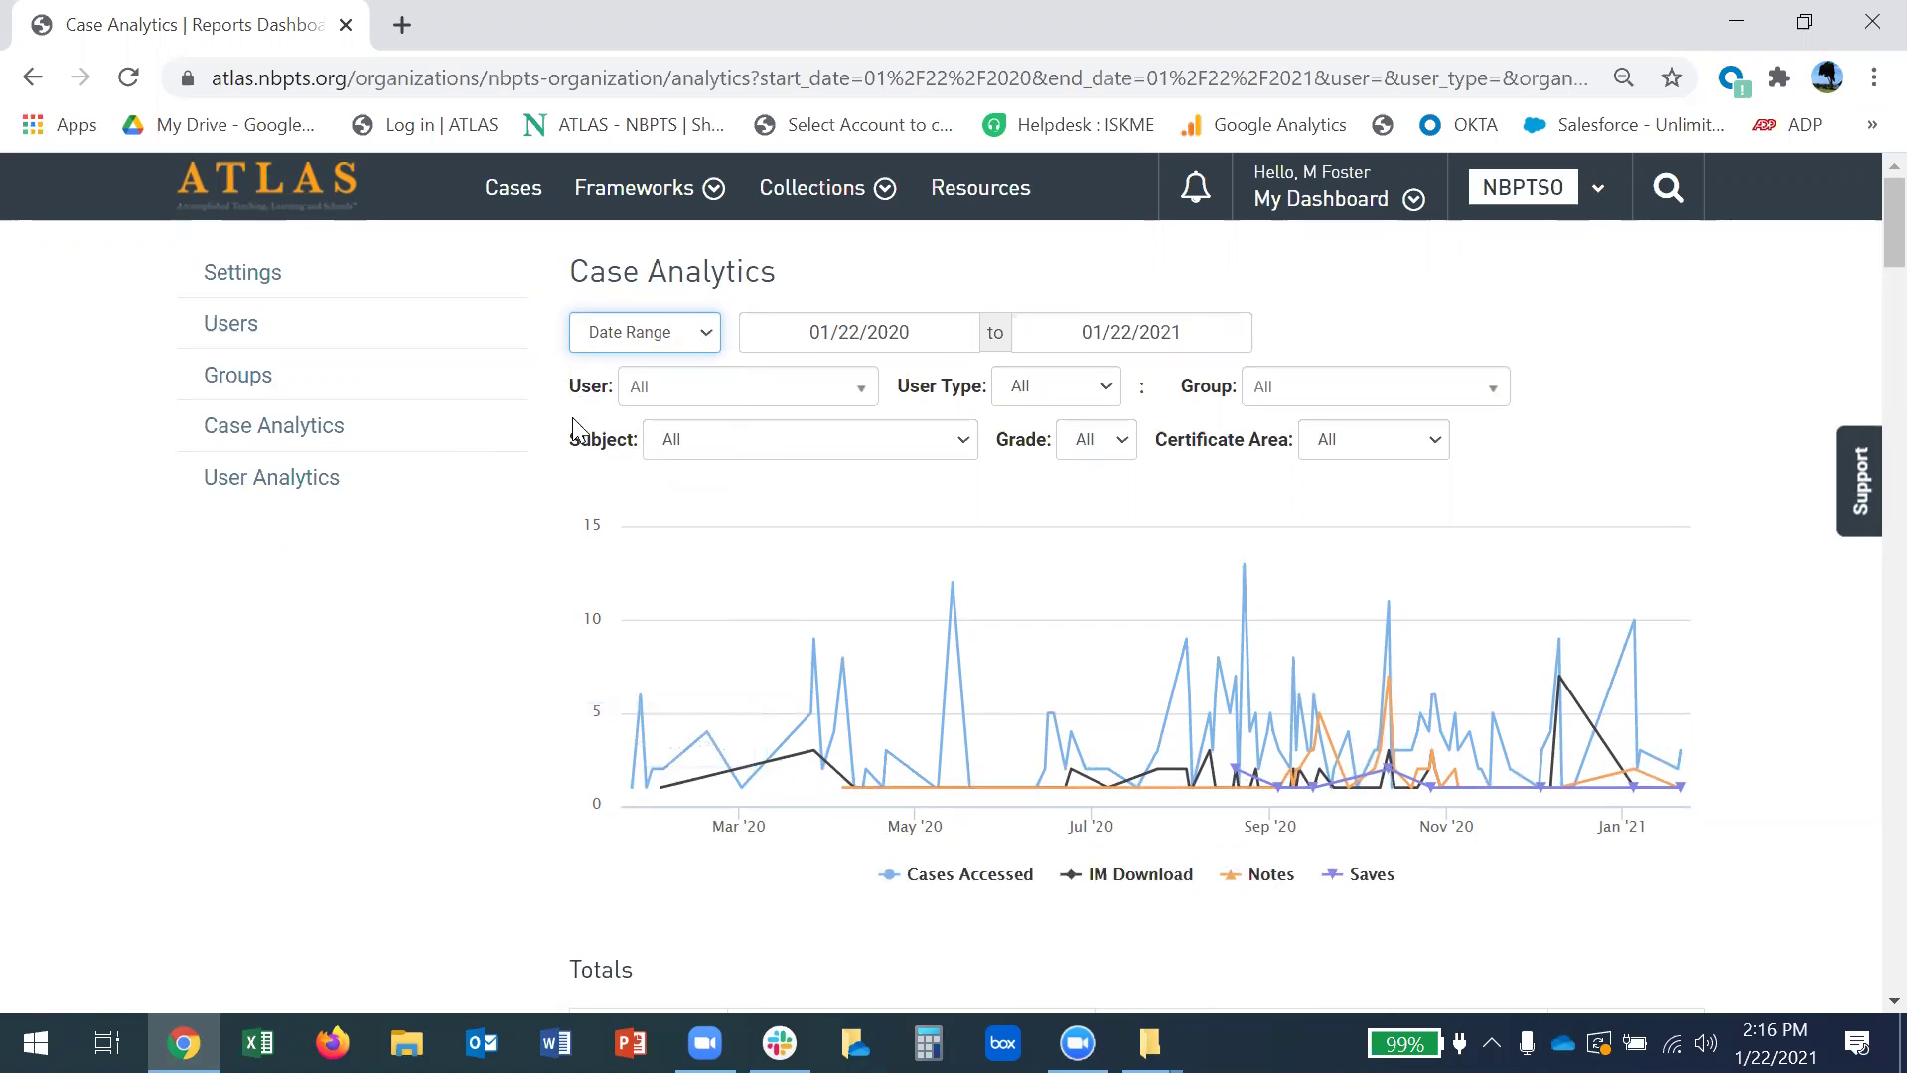
Look through the User, User Type and Group filter options without choosing any.
click(735, 397)
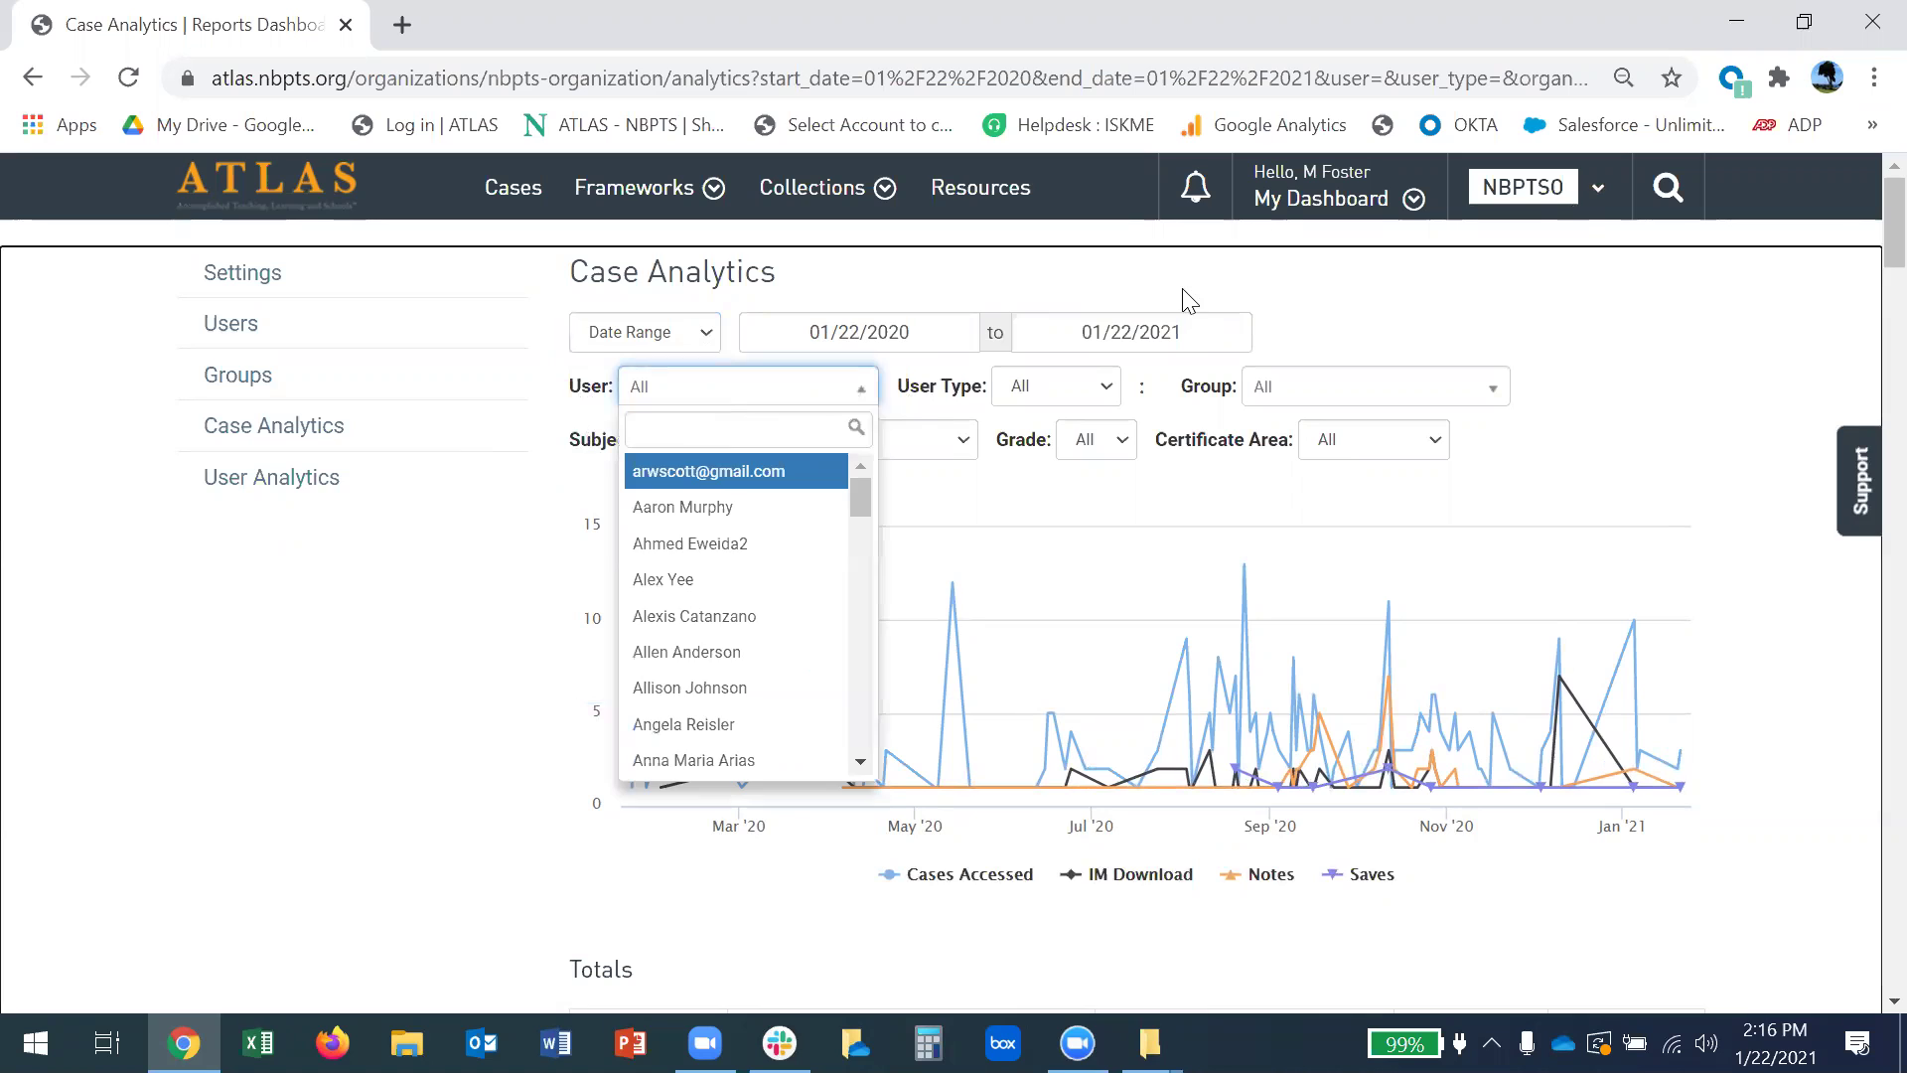
click(1168, 316)
click(1073, 388)
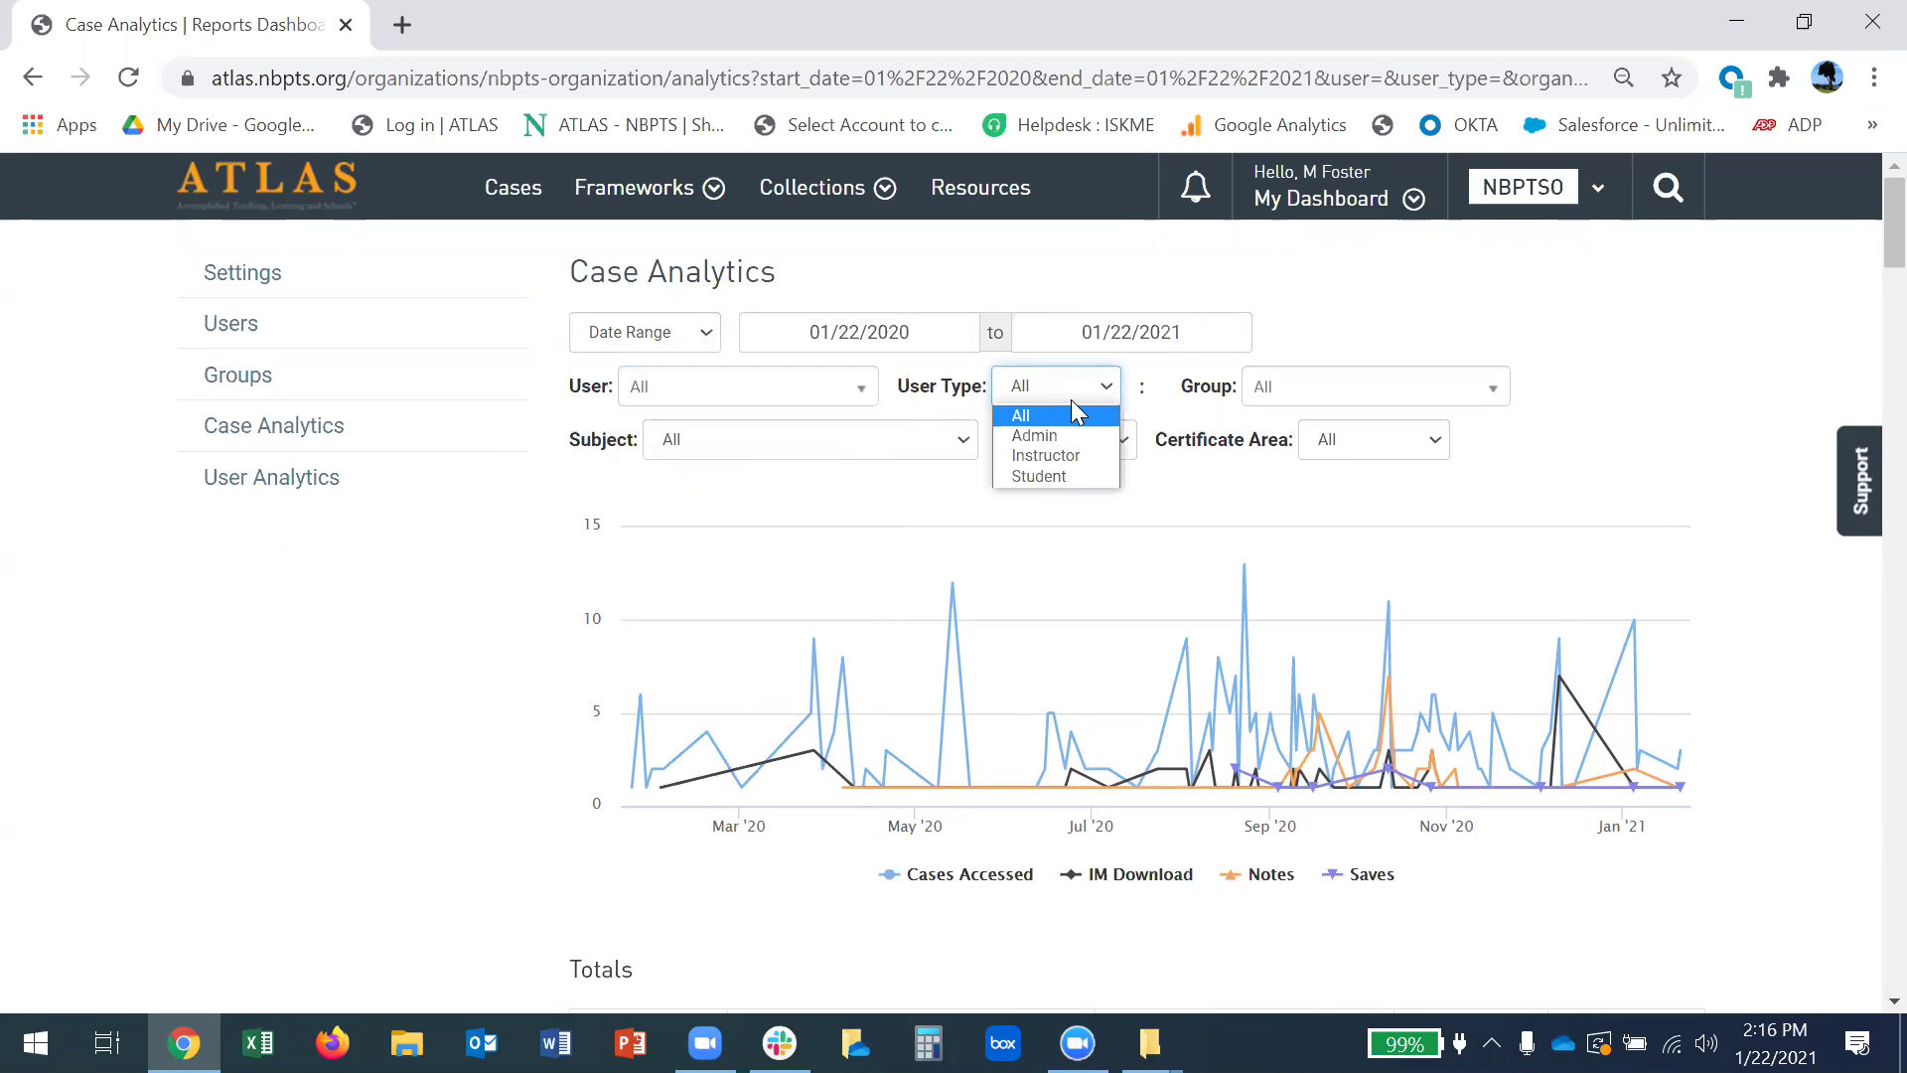
click(1443, 418)
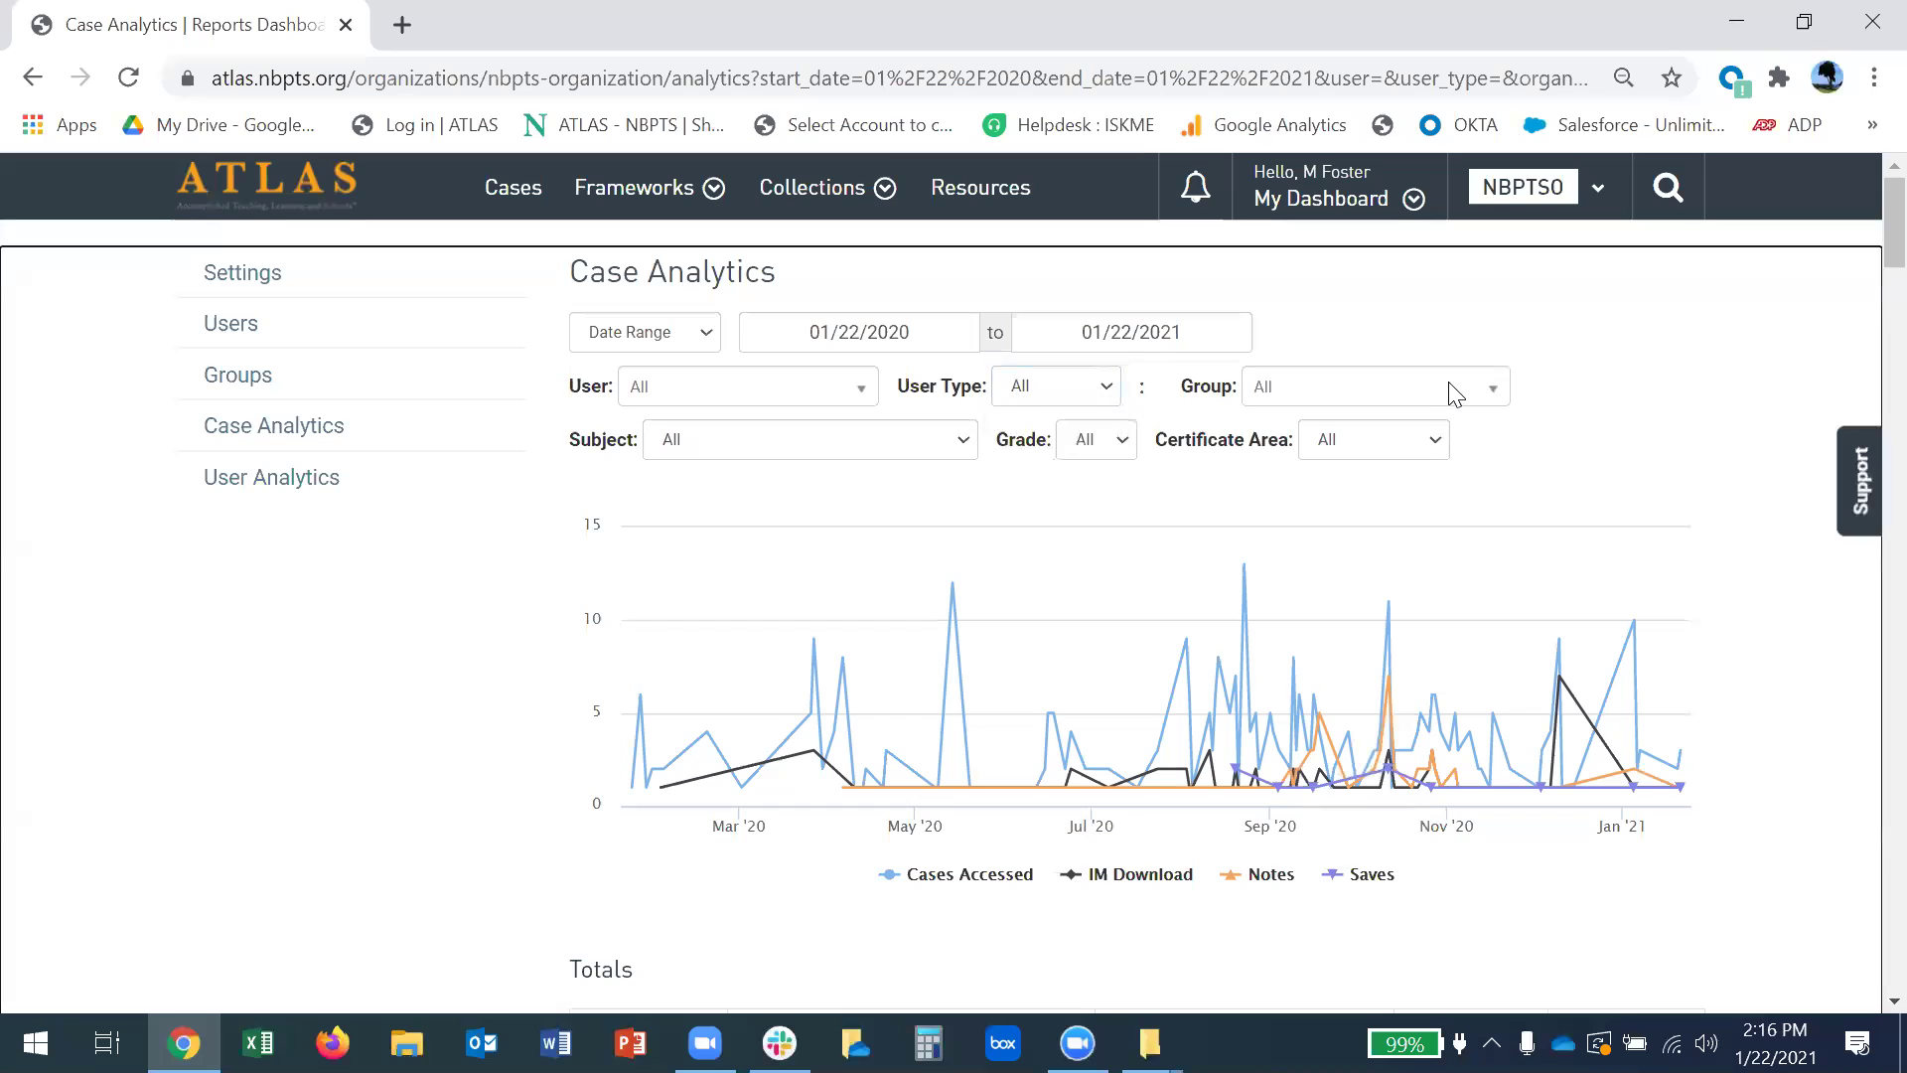
click(1450, 388)
click(1639, 349)
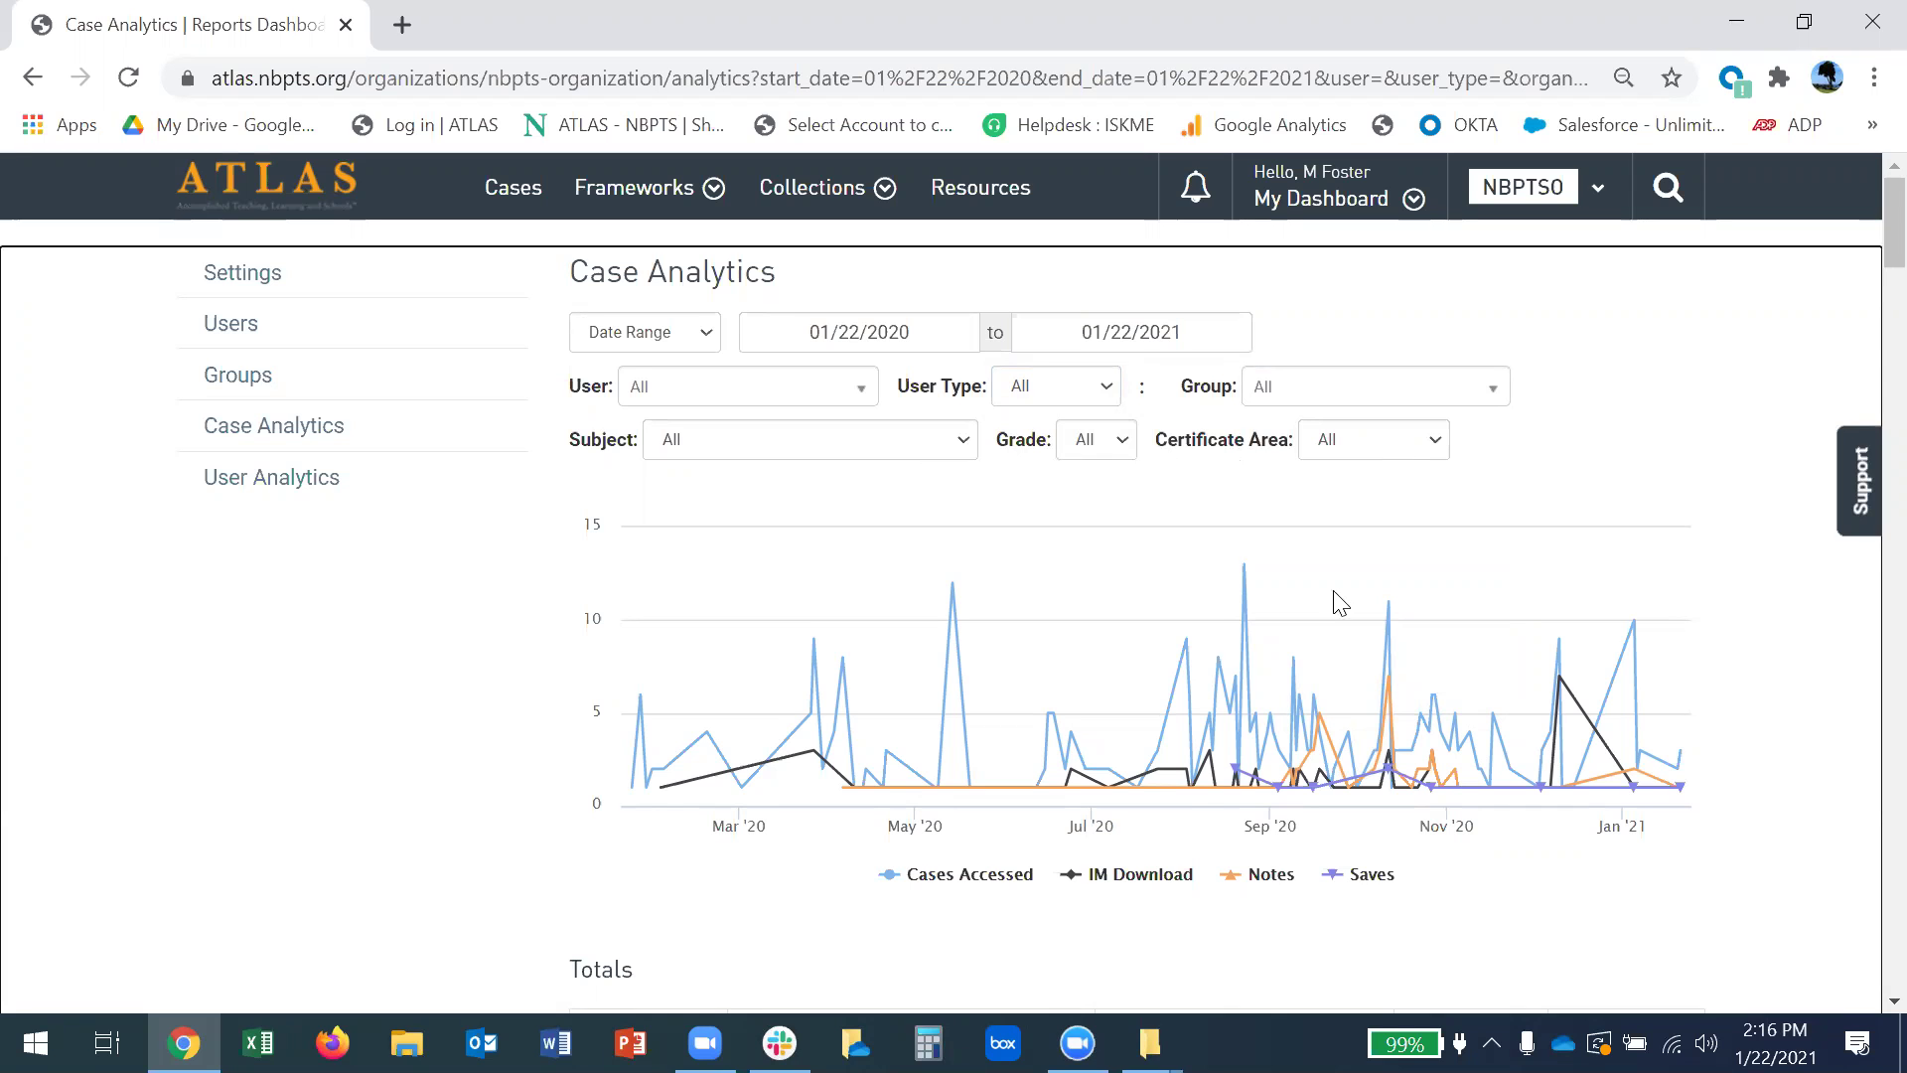
Sort the Details by Case table by times accessed, from highest to lowest.
scroll(1192, 745, down, 3)
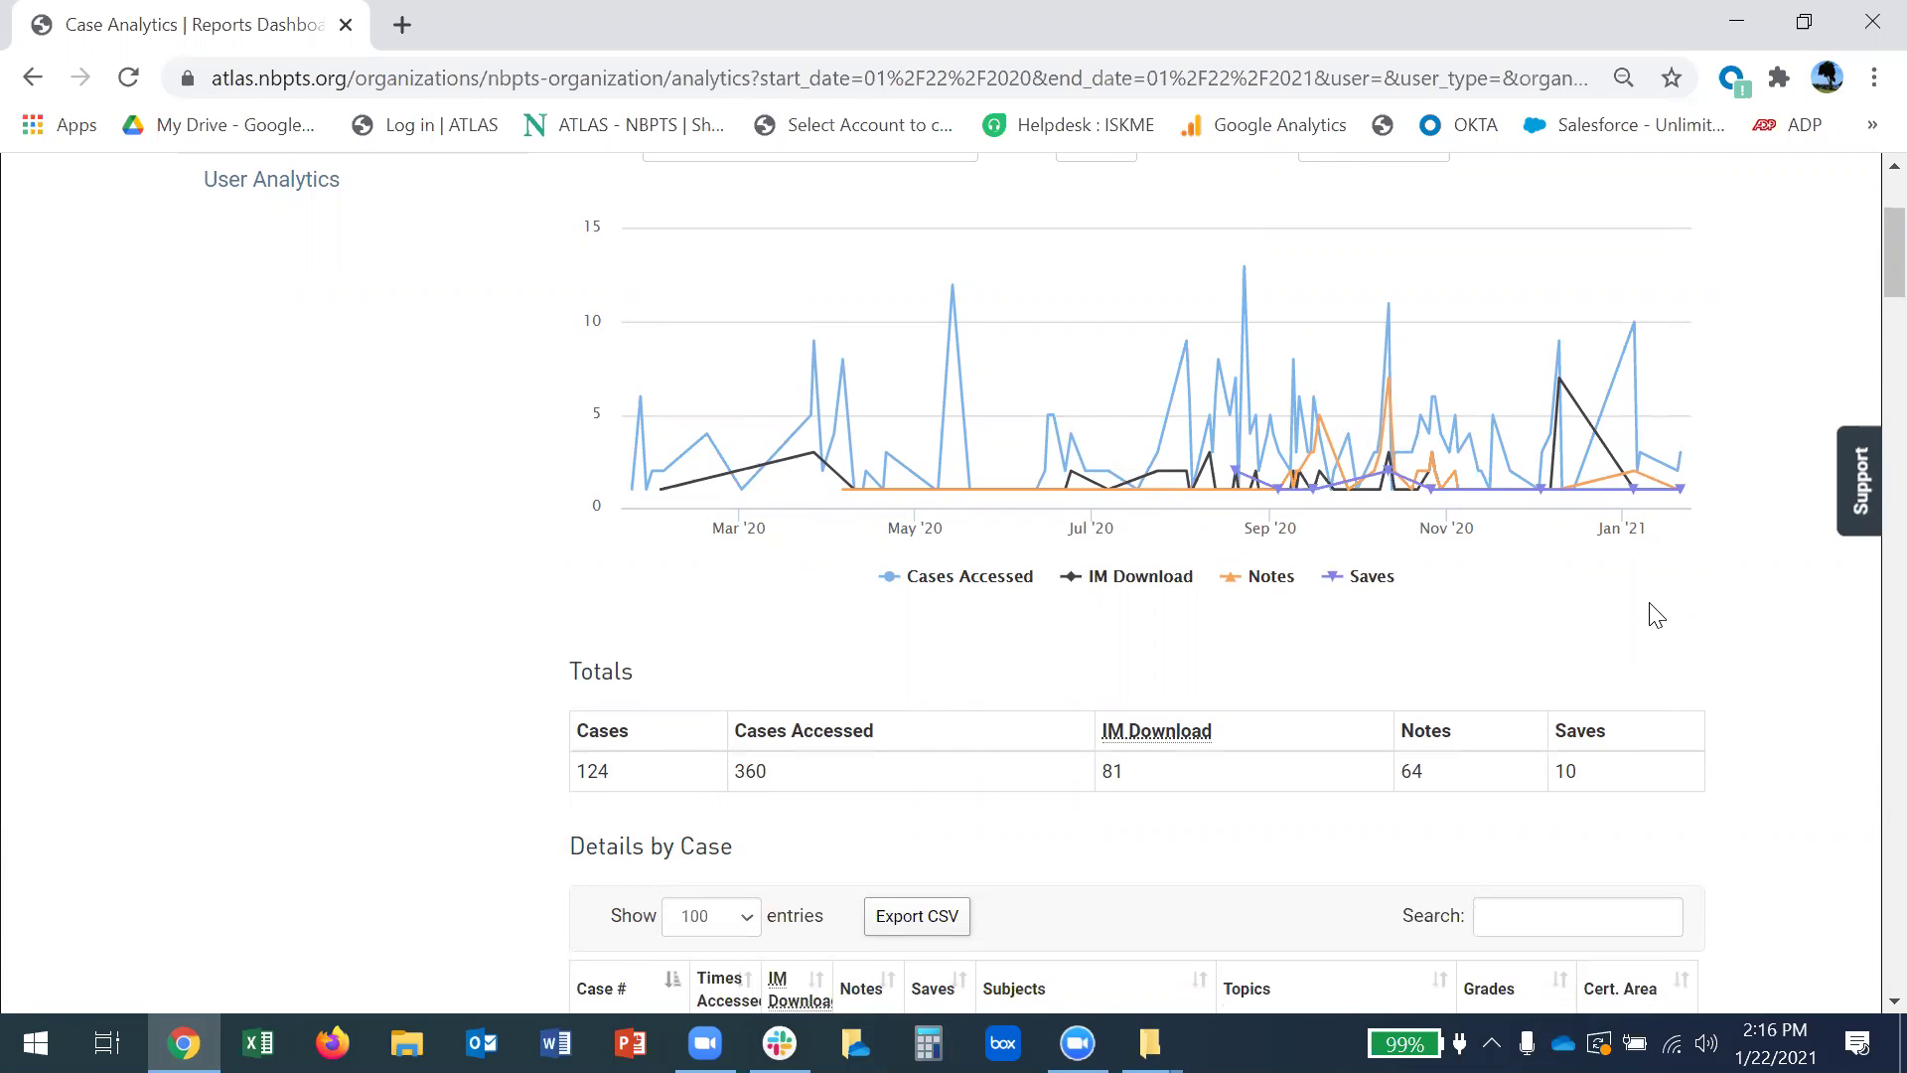
scroll(1654, 614, down, 1)
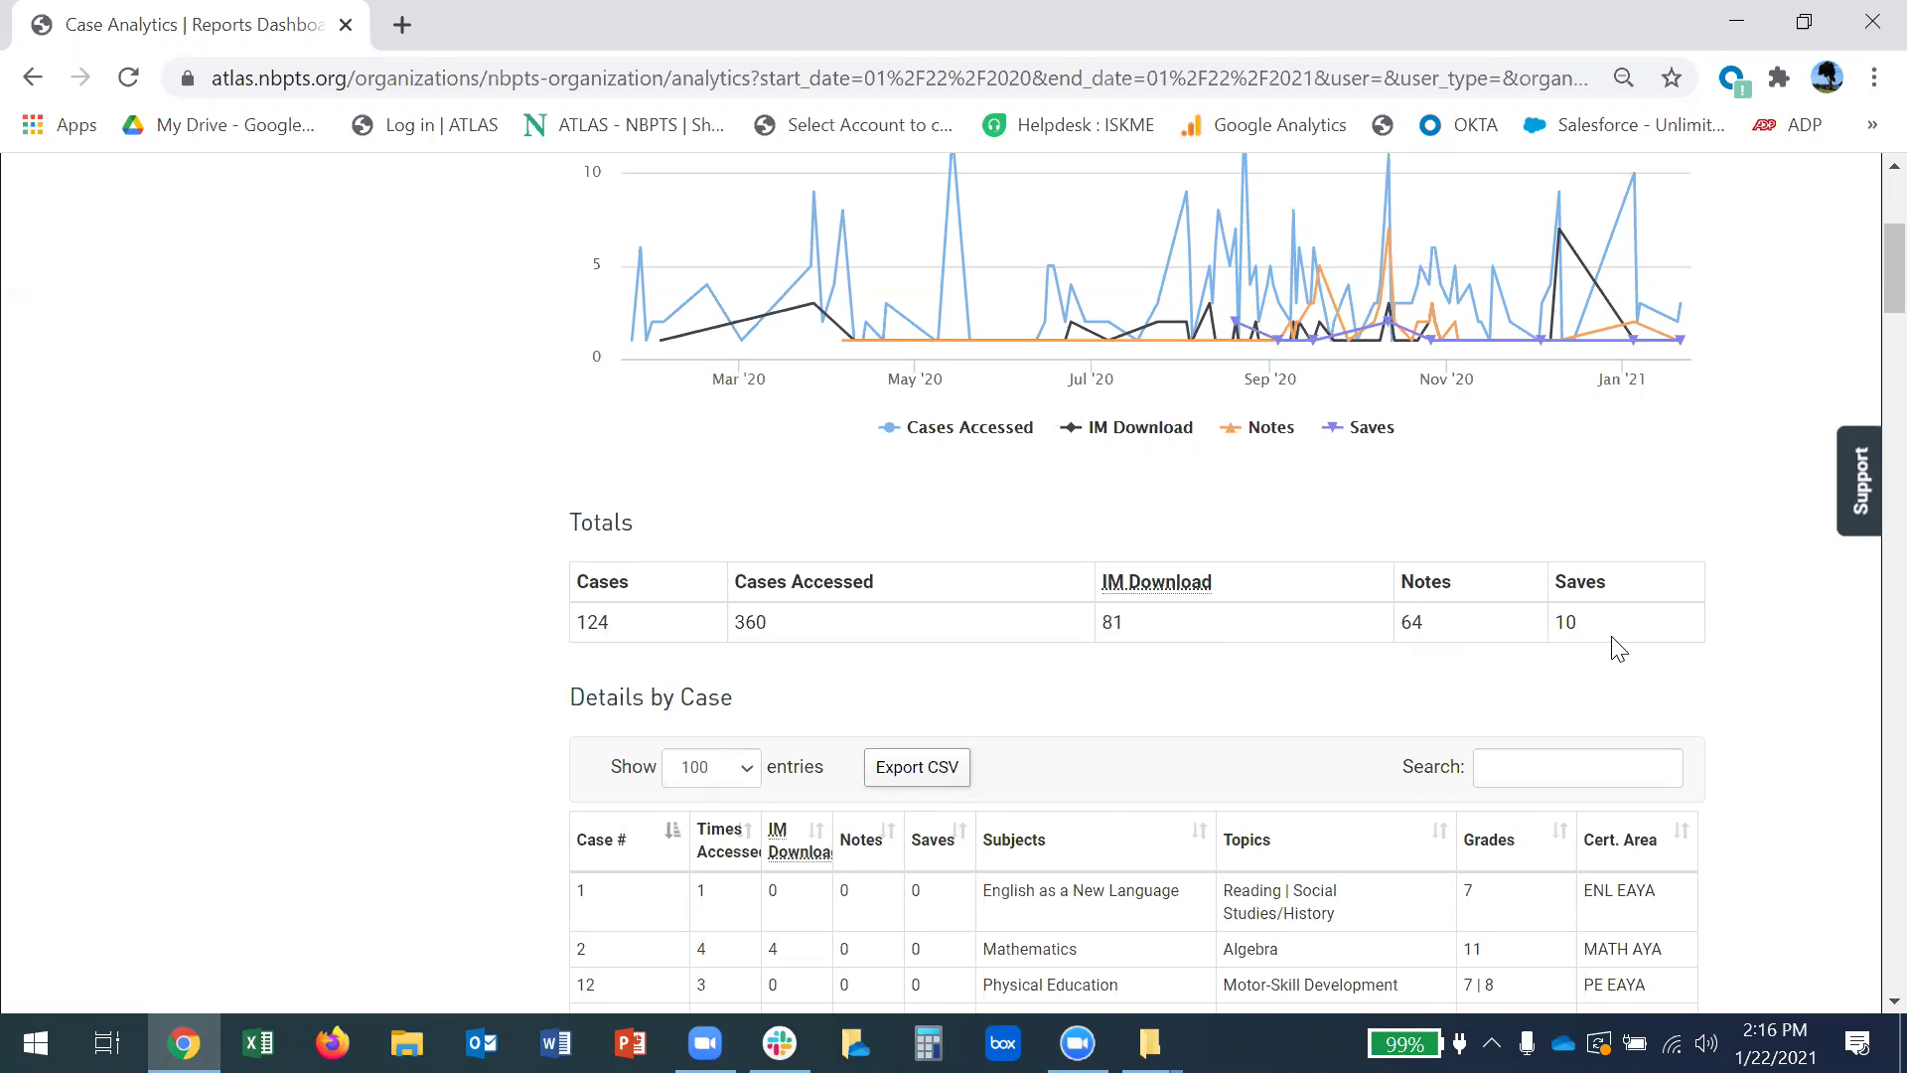
scroll(1617, 647, down, 5)
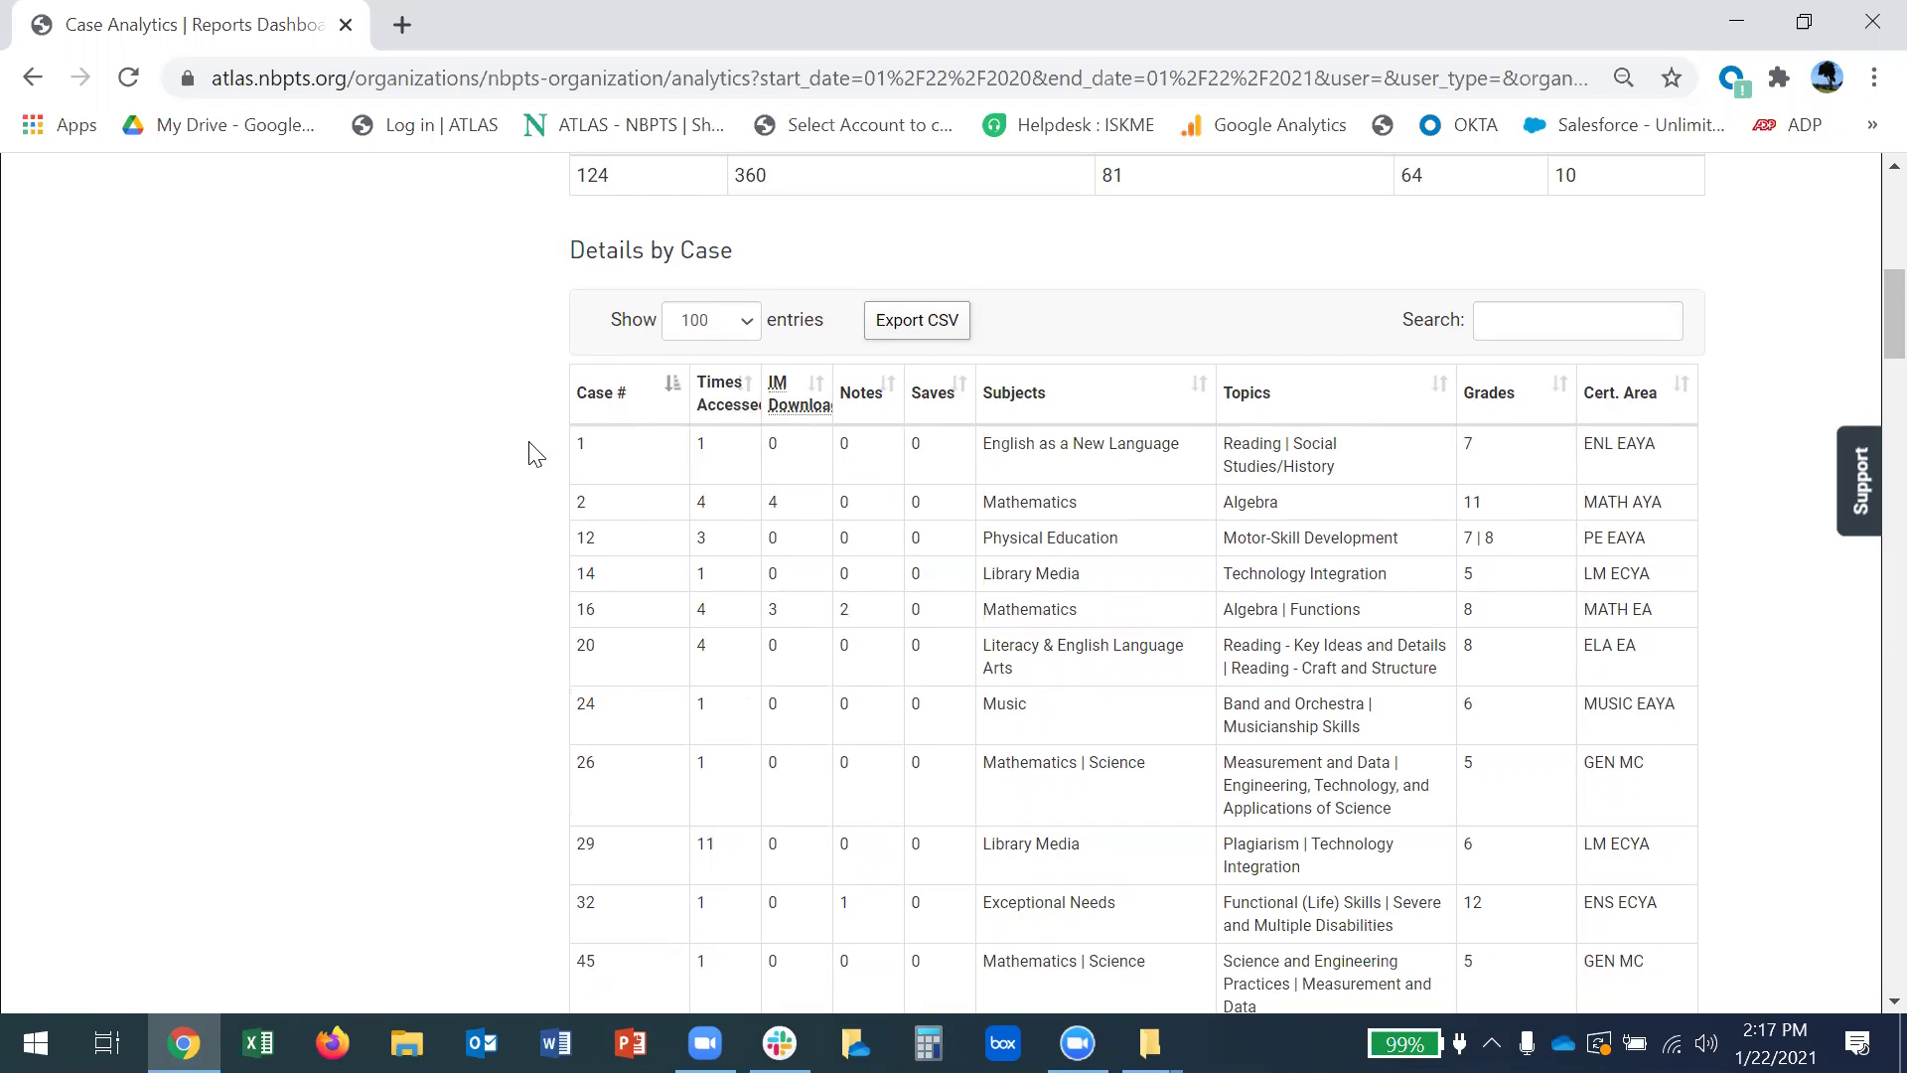
click(734, 412)
click(734, 412)
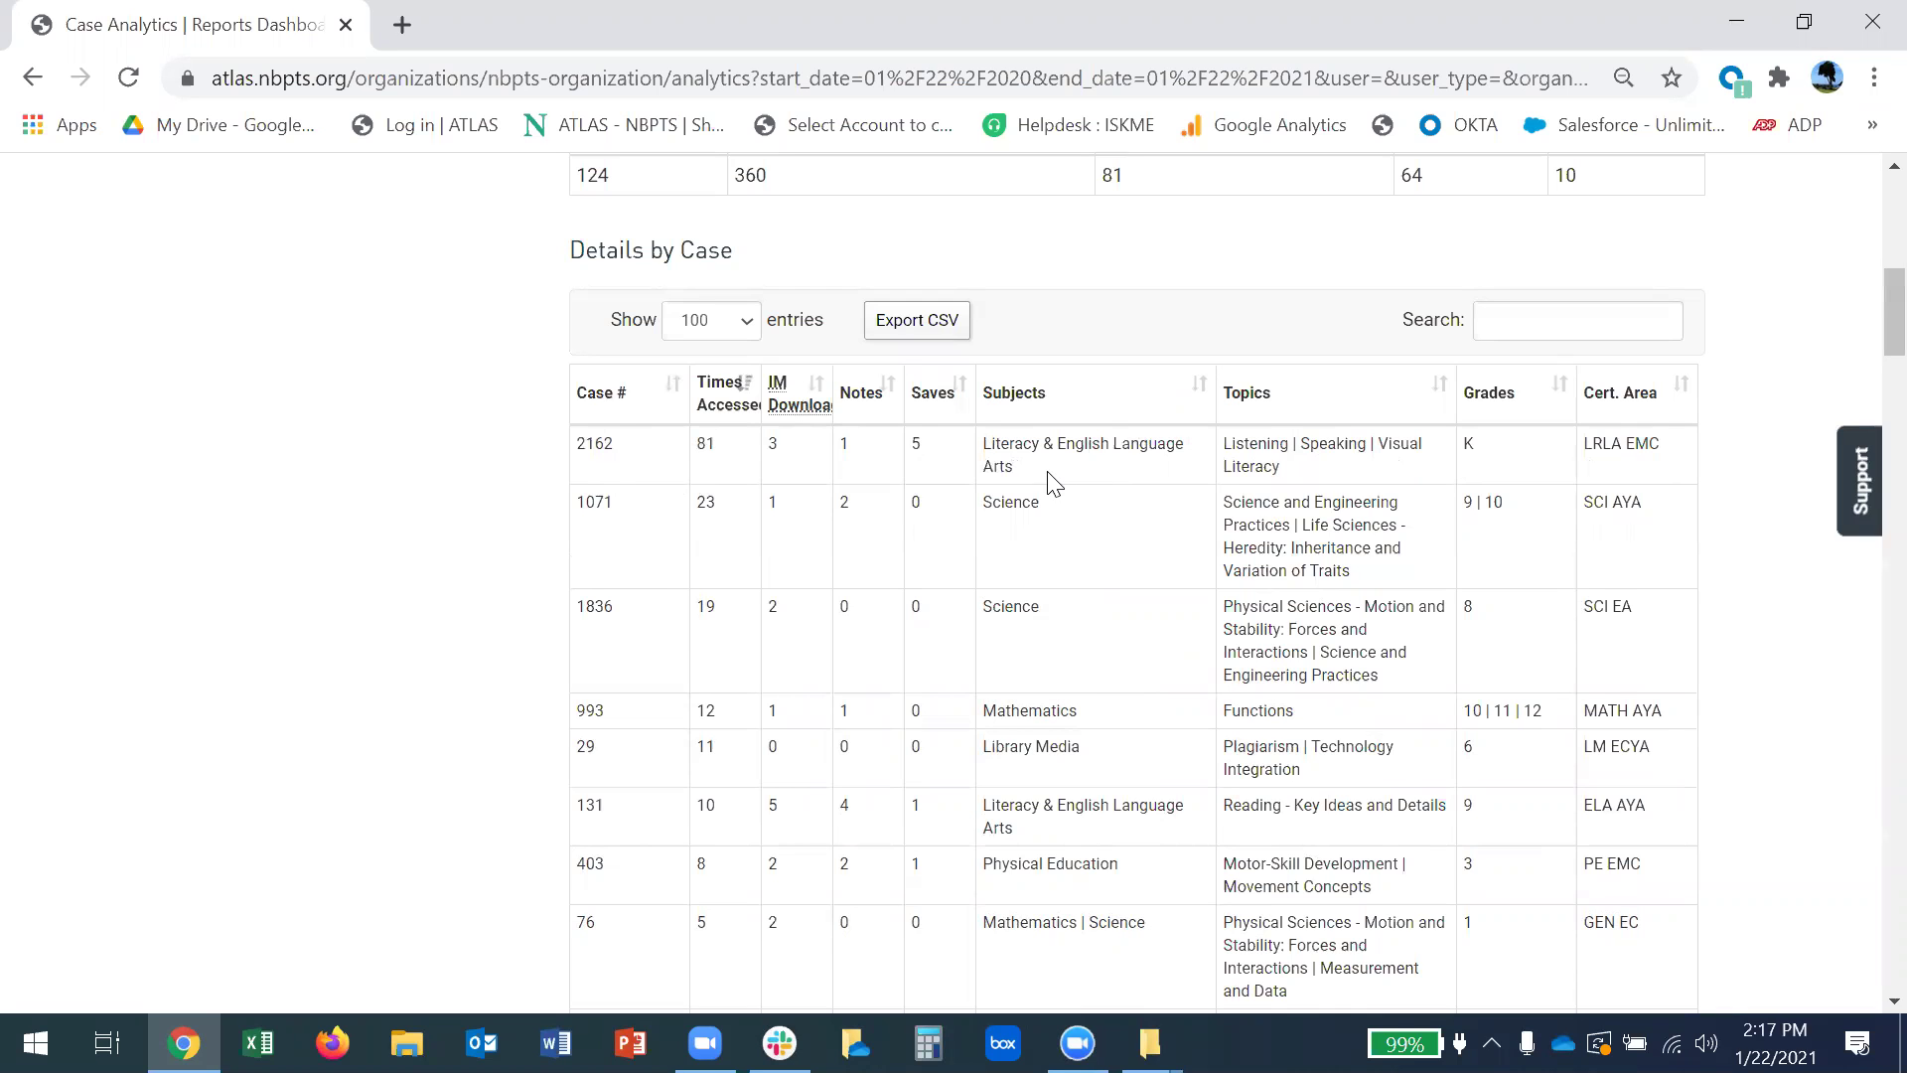
Filter the case analytics by user to the signed-in administrator's own account.
scroll(357, 658, up, 8)
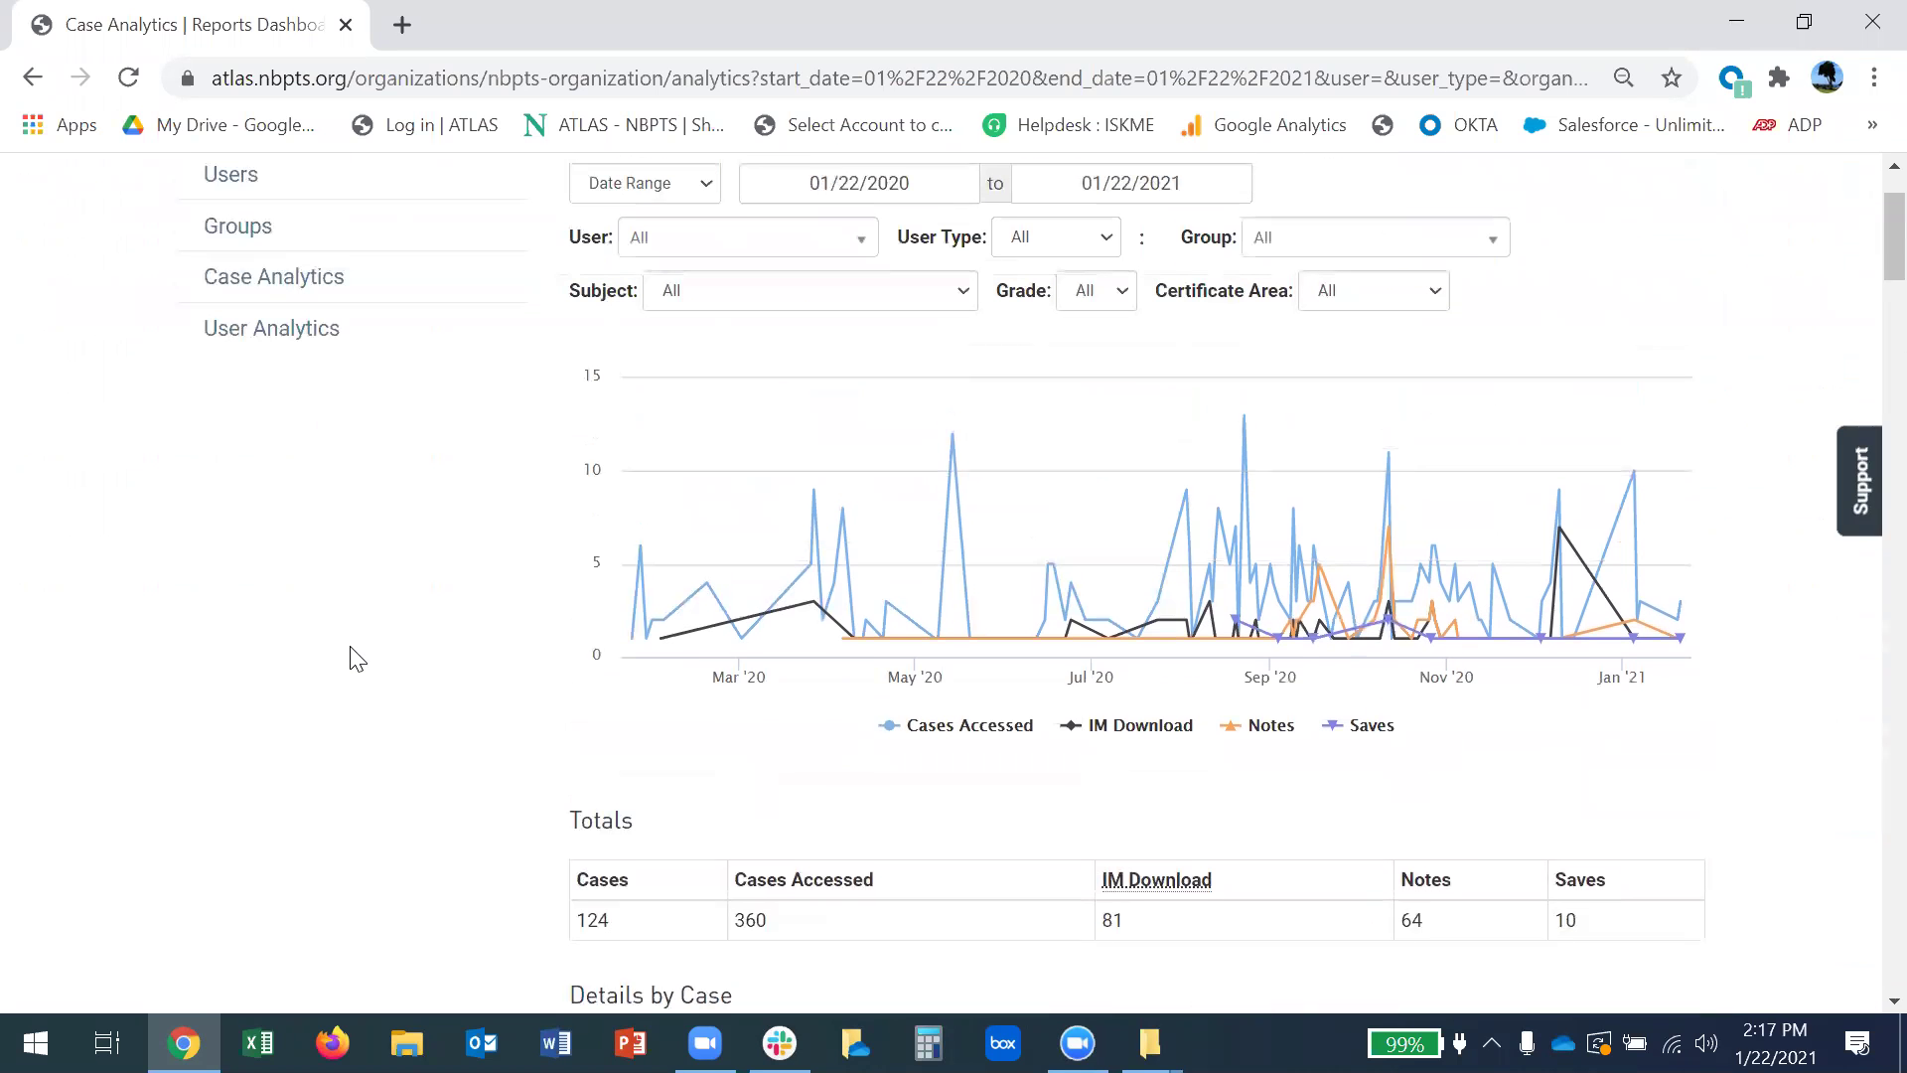
scroll(349, 661, up, 2)
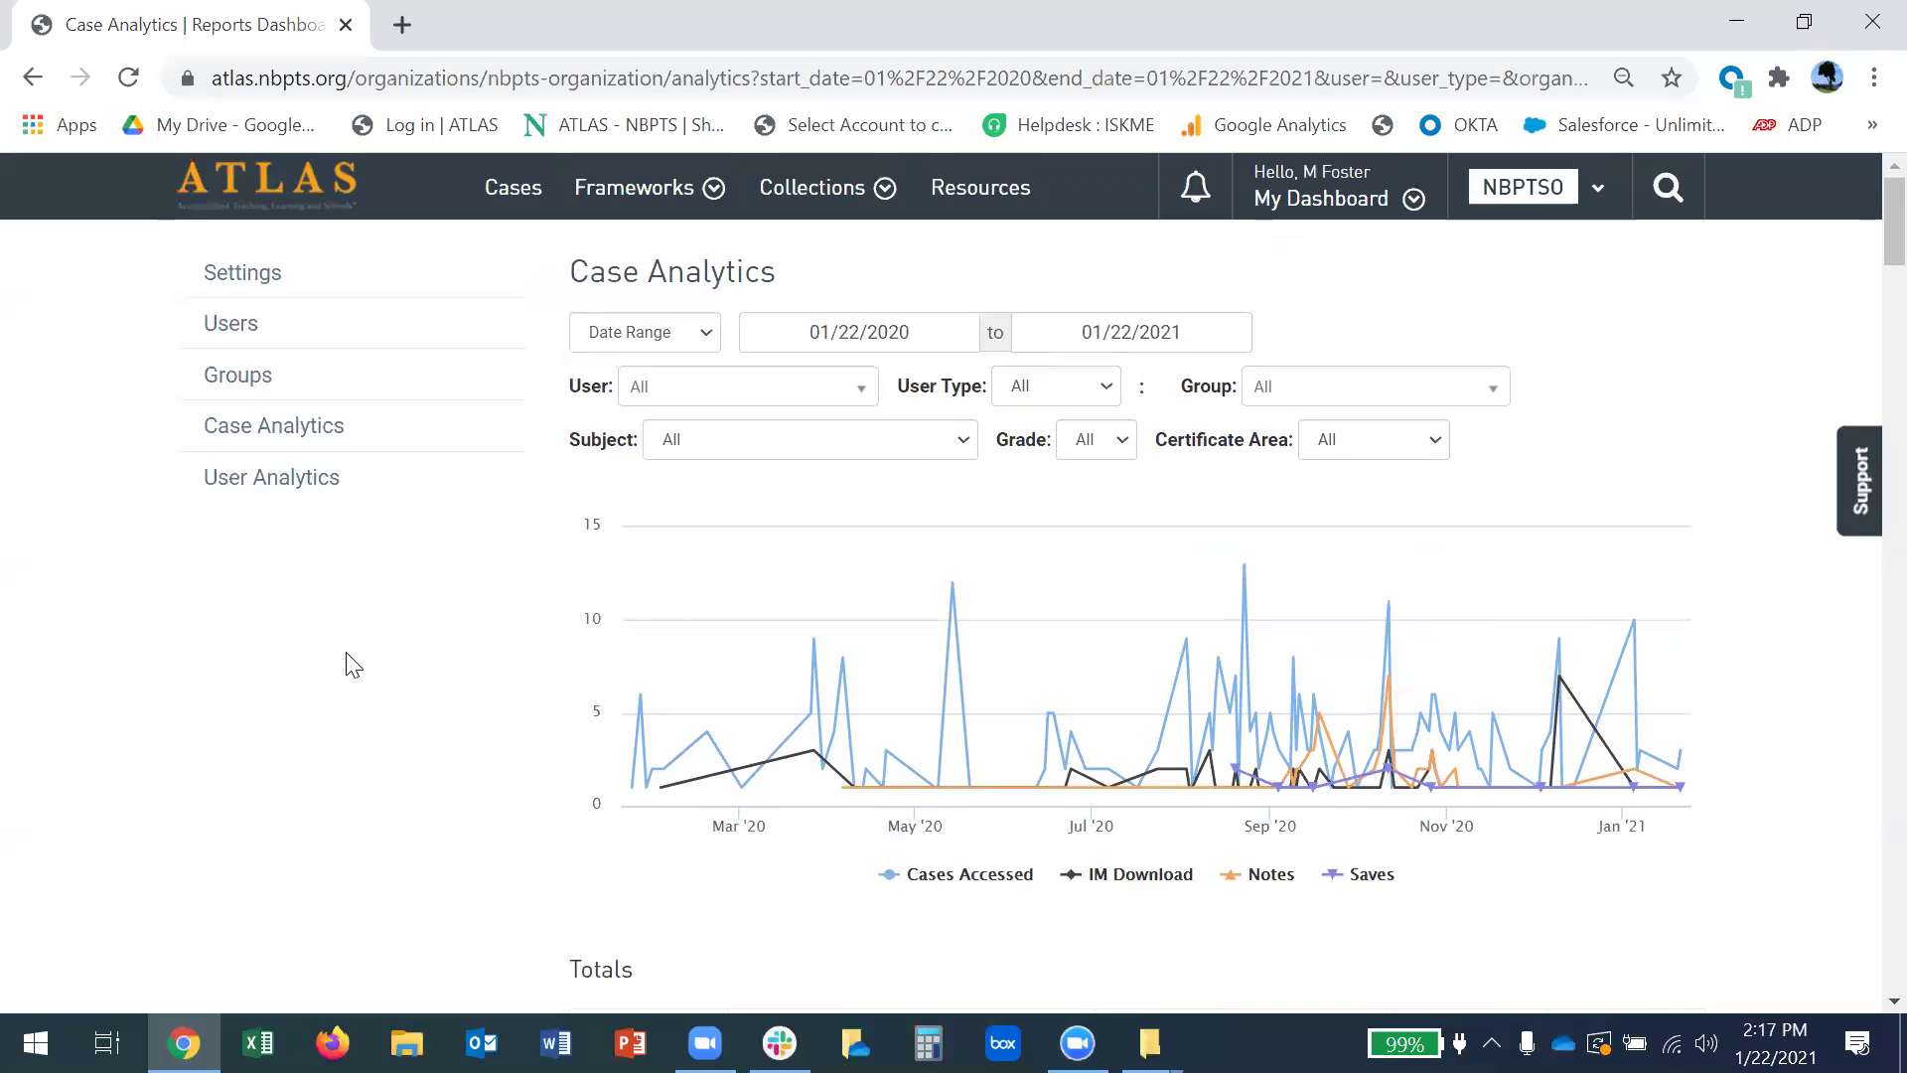
click(768, 400)
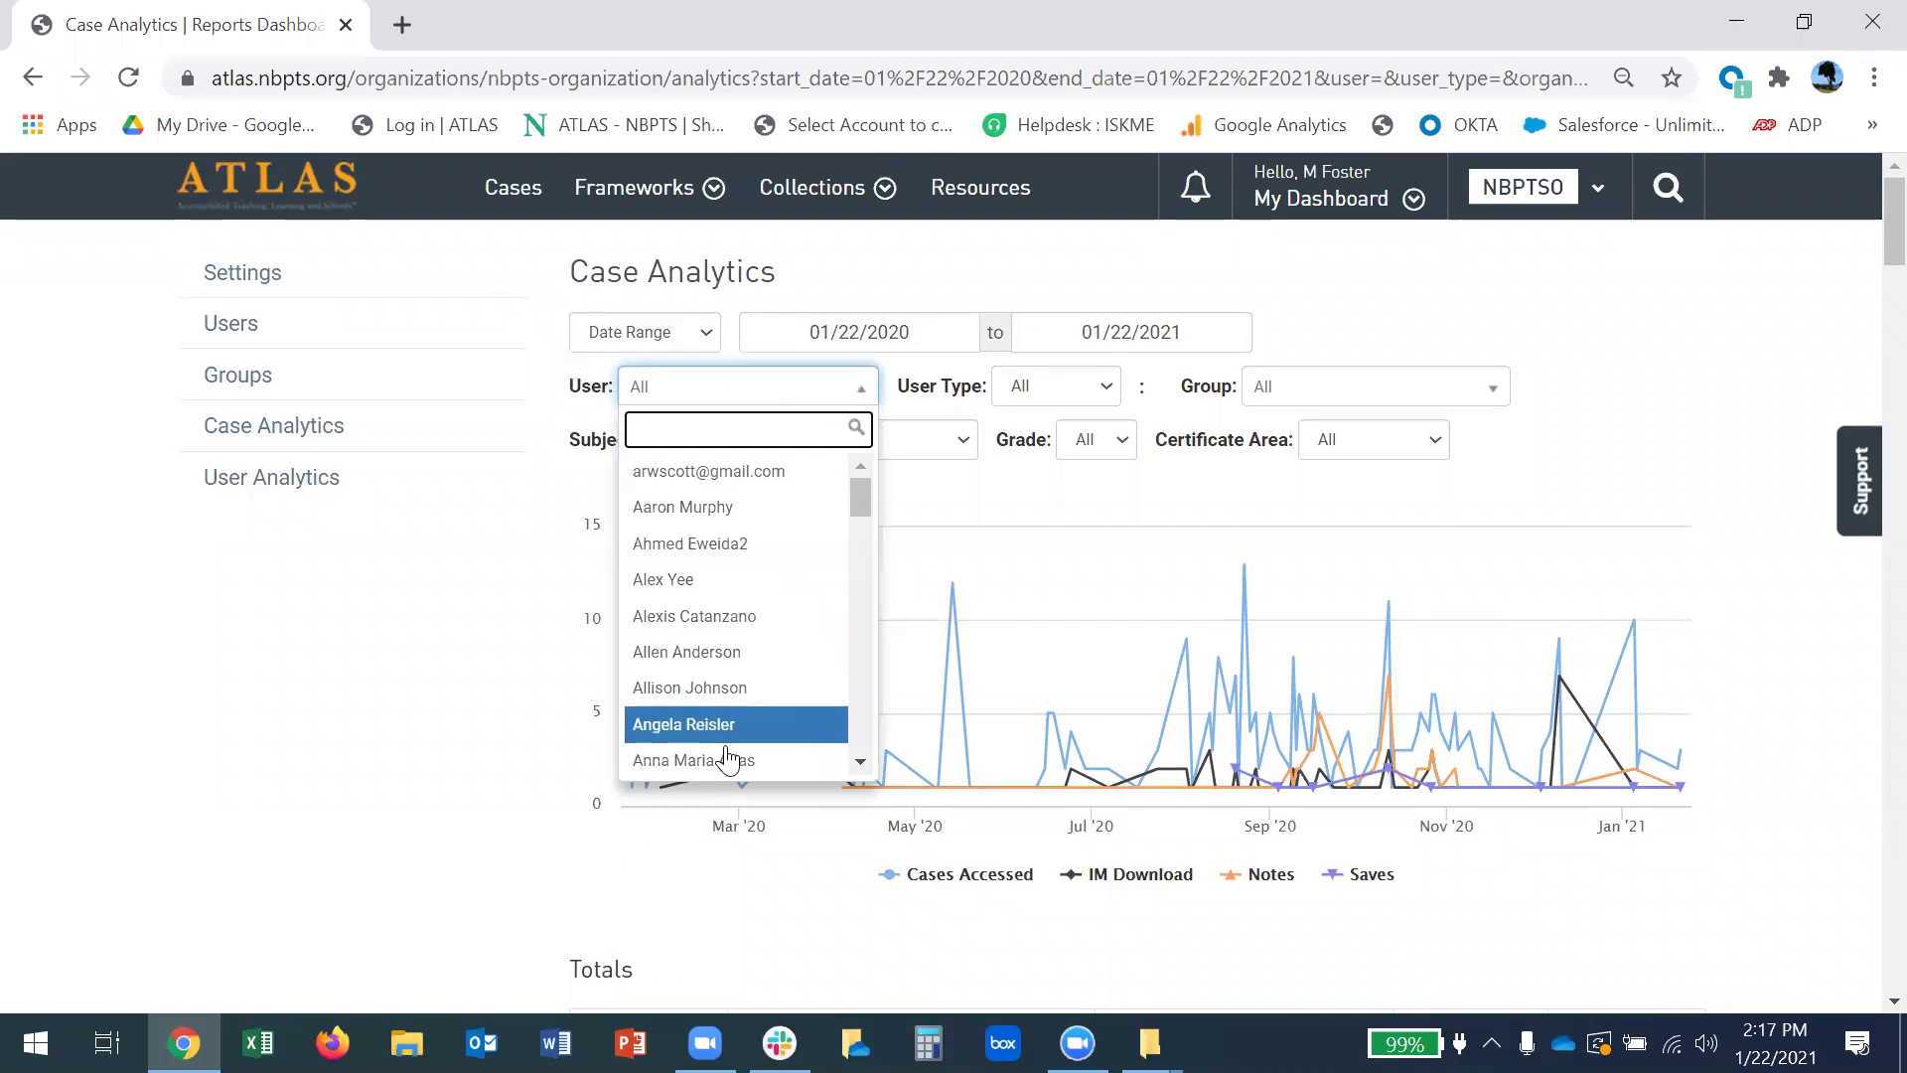
click(276, 647)
scroll(377, 700, down, 3)
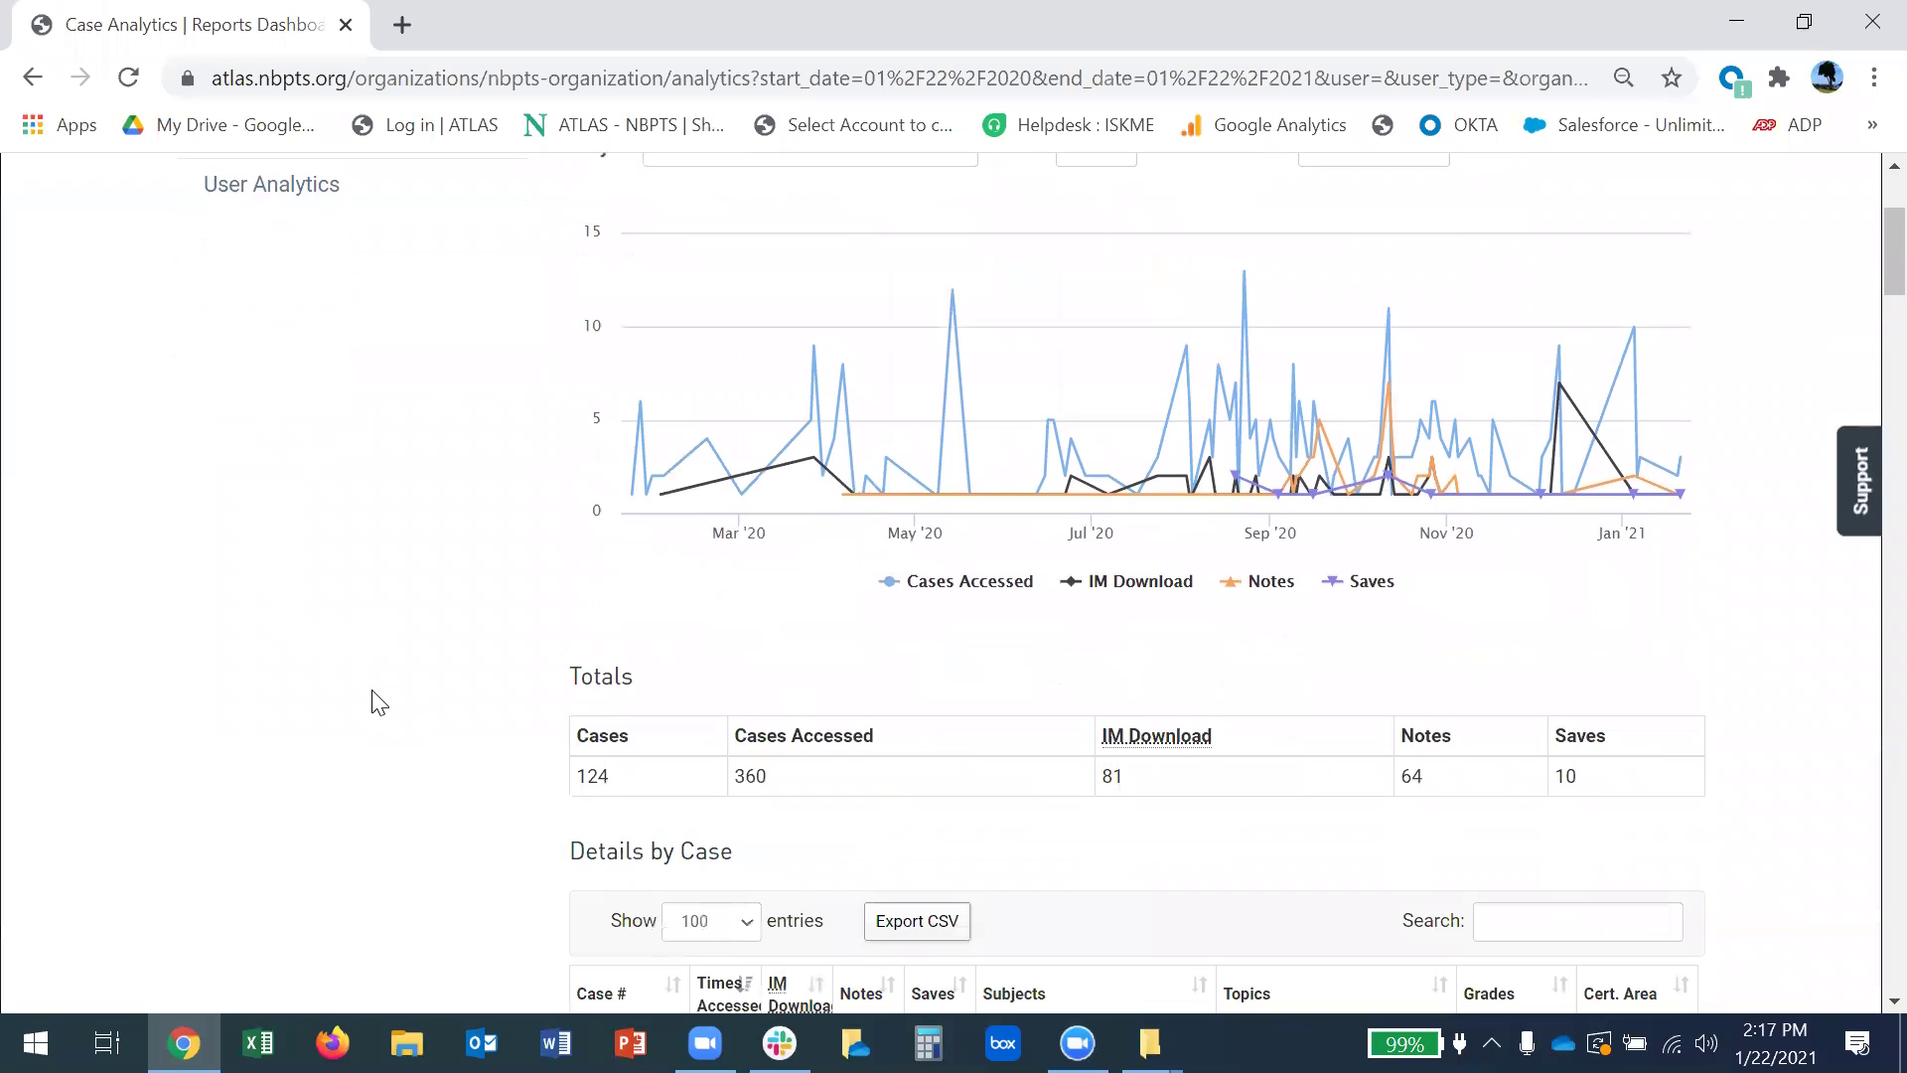
scroll(397, 656, up, 3)
click(755, 392)
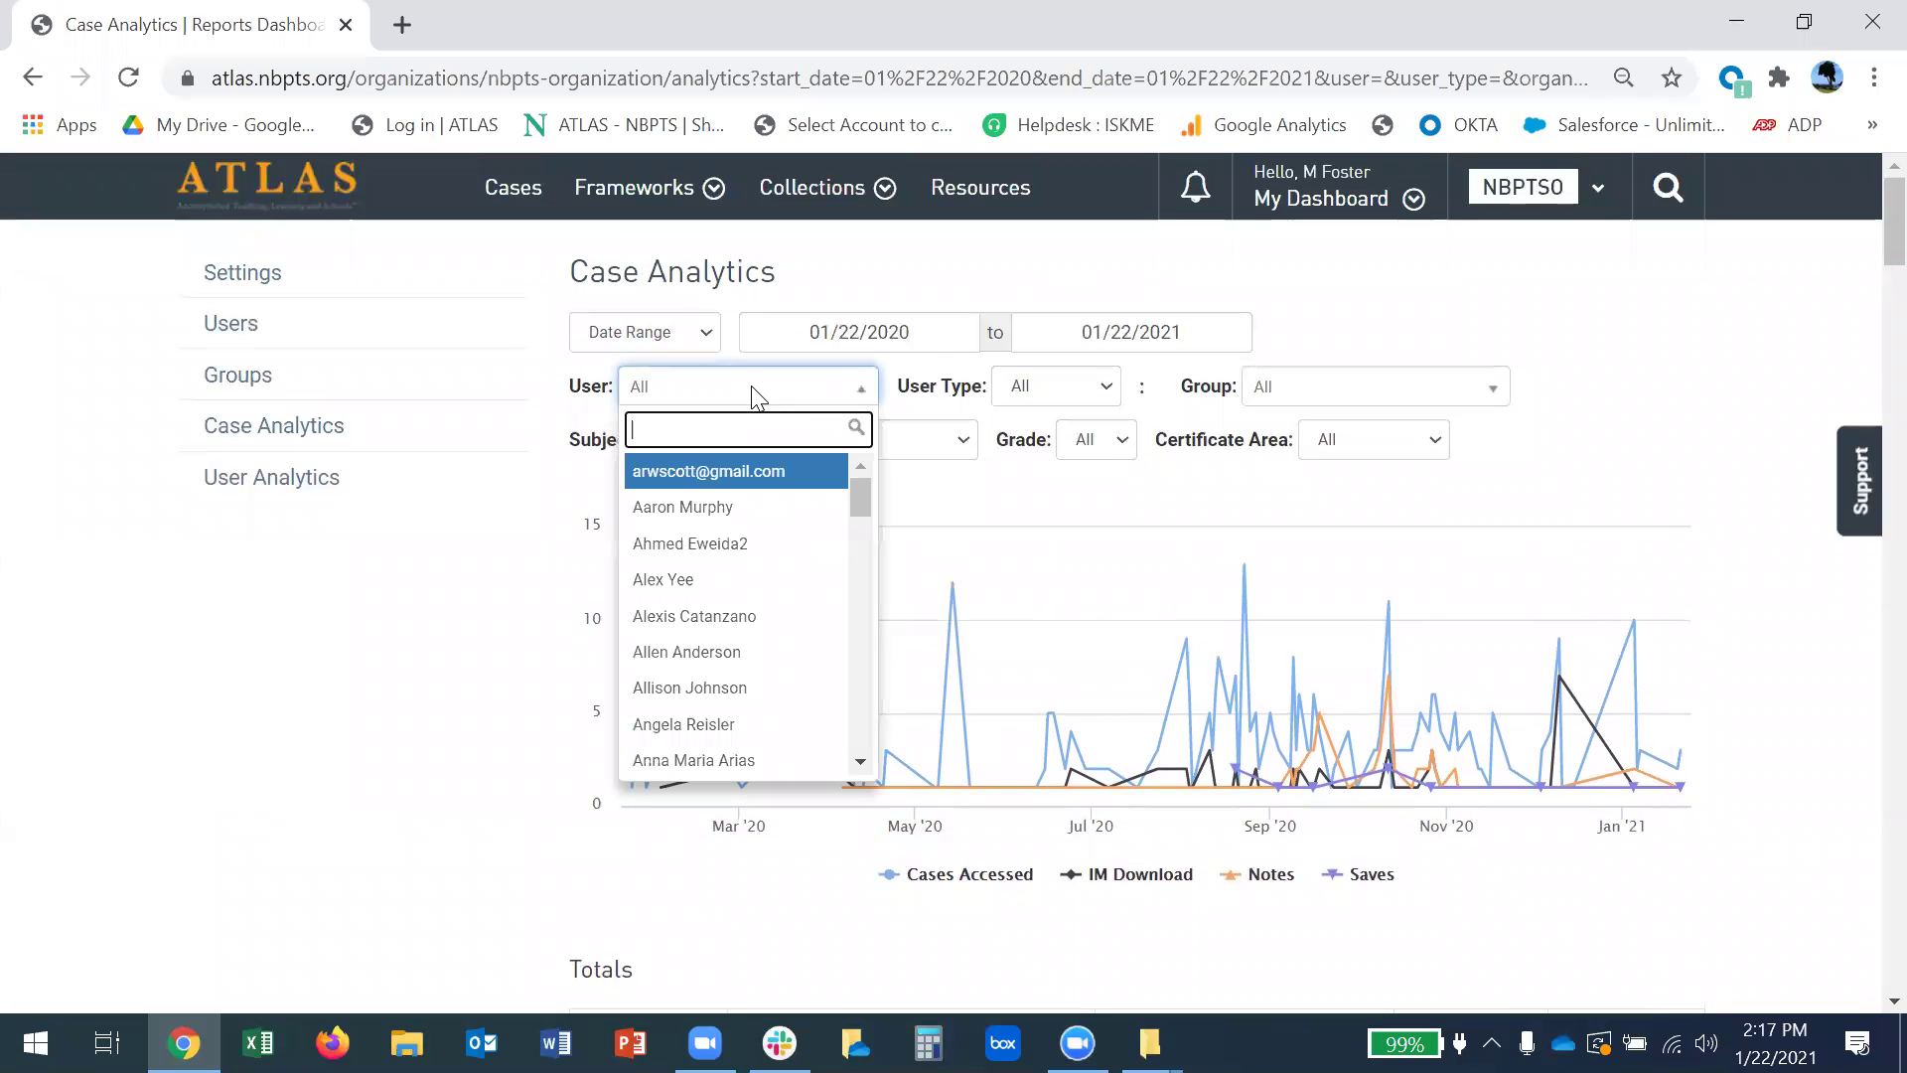
scroll(755, 706, down, 10)
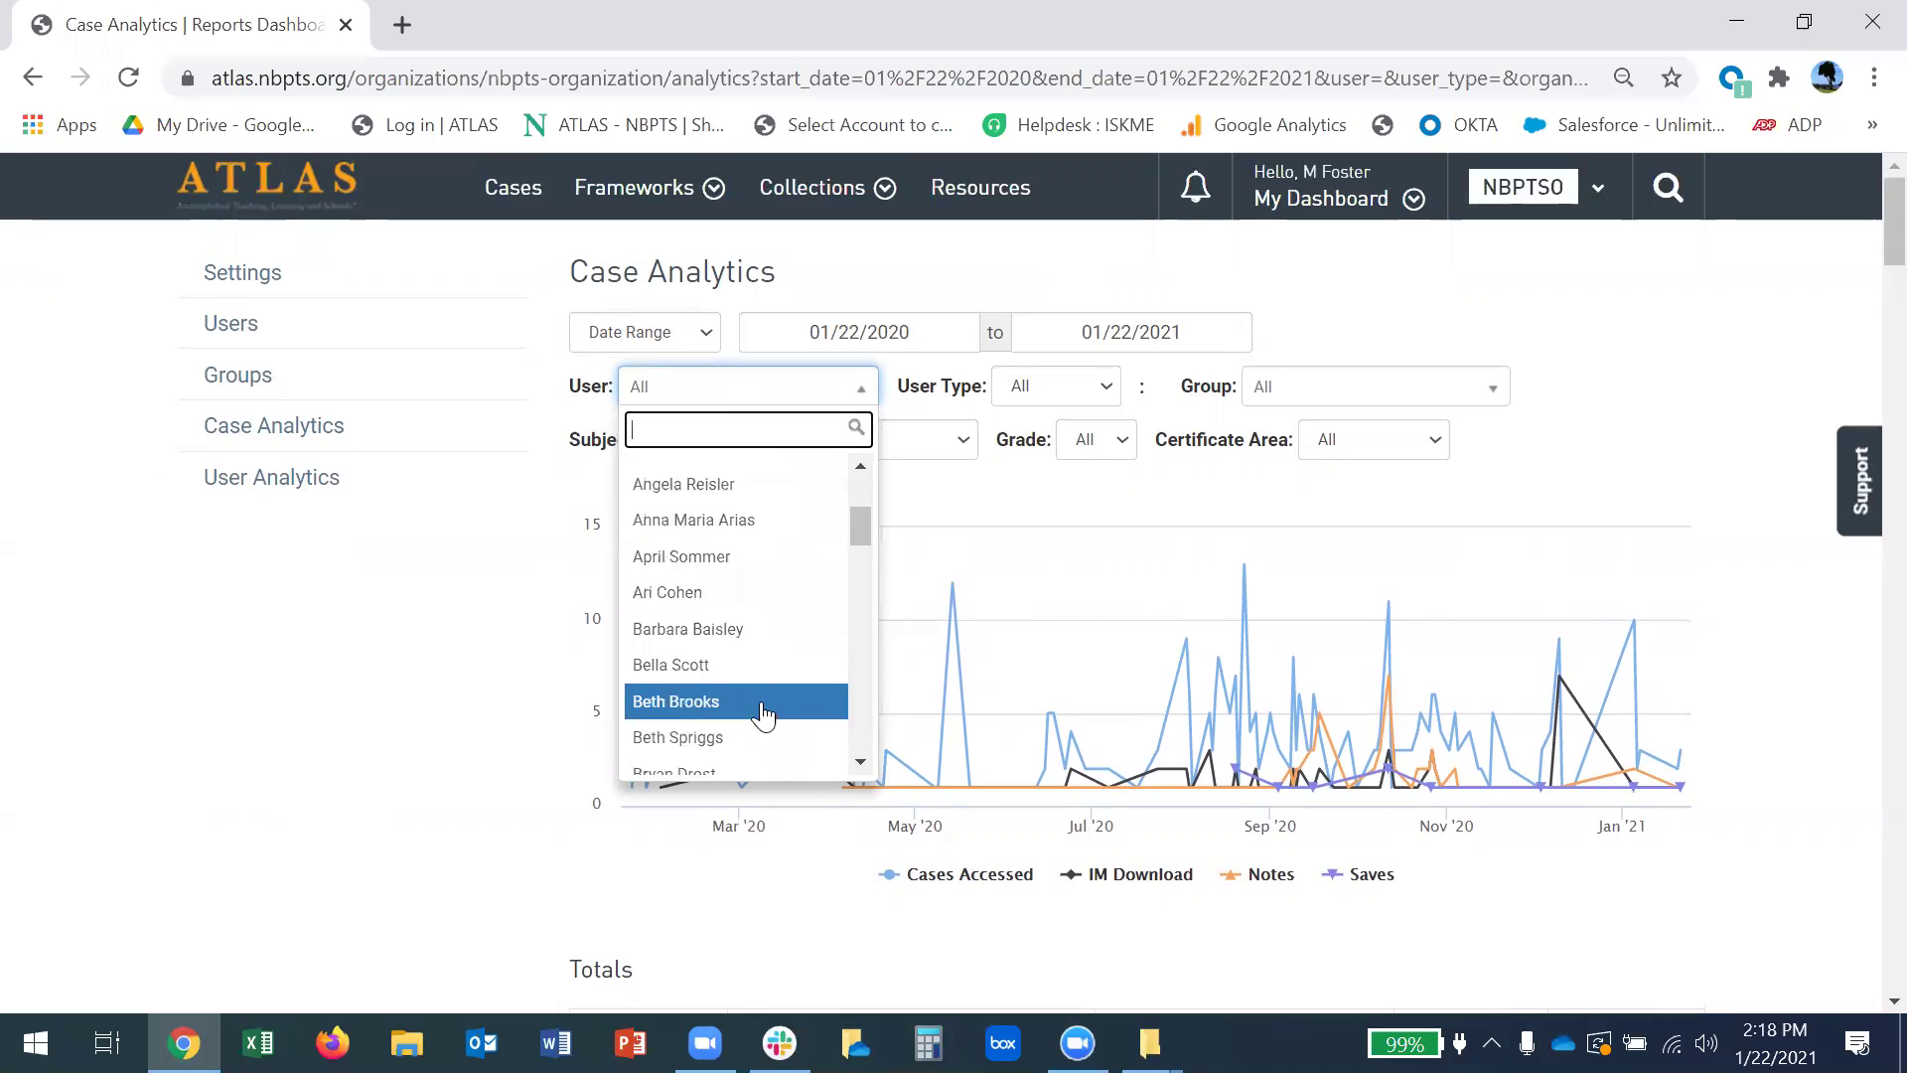
scroll(752, 721, down, 10)
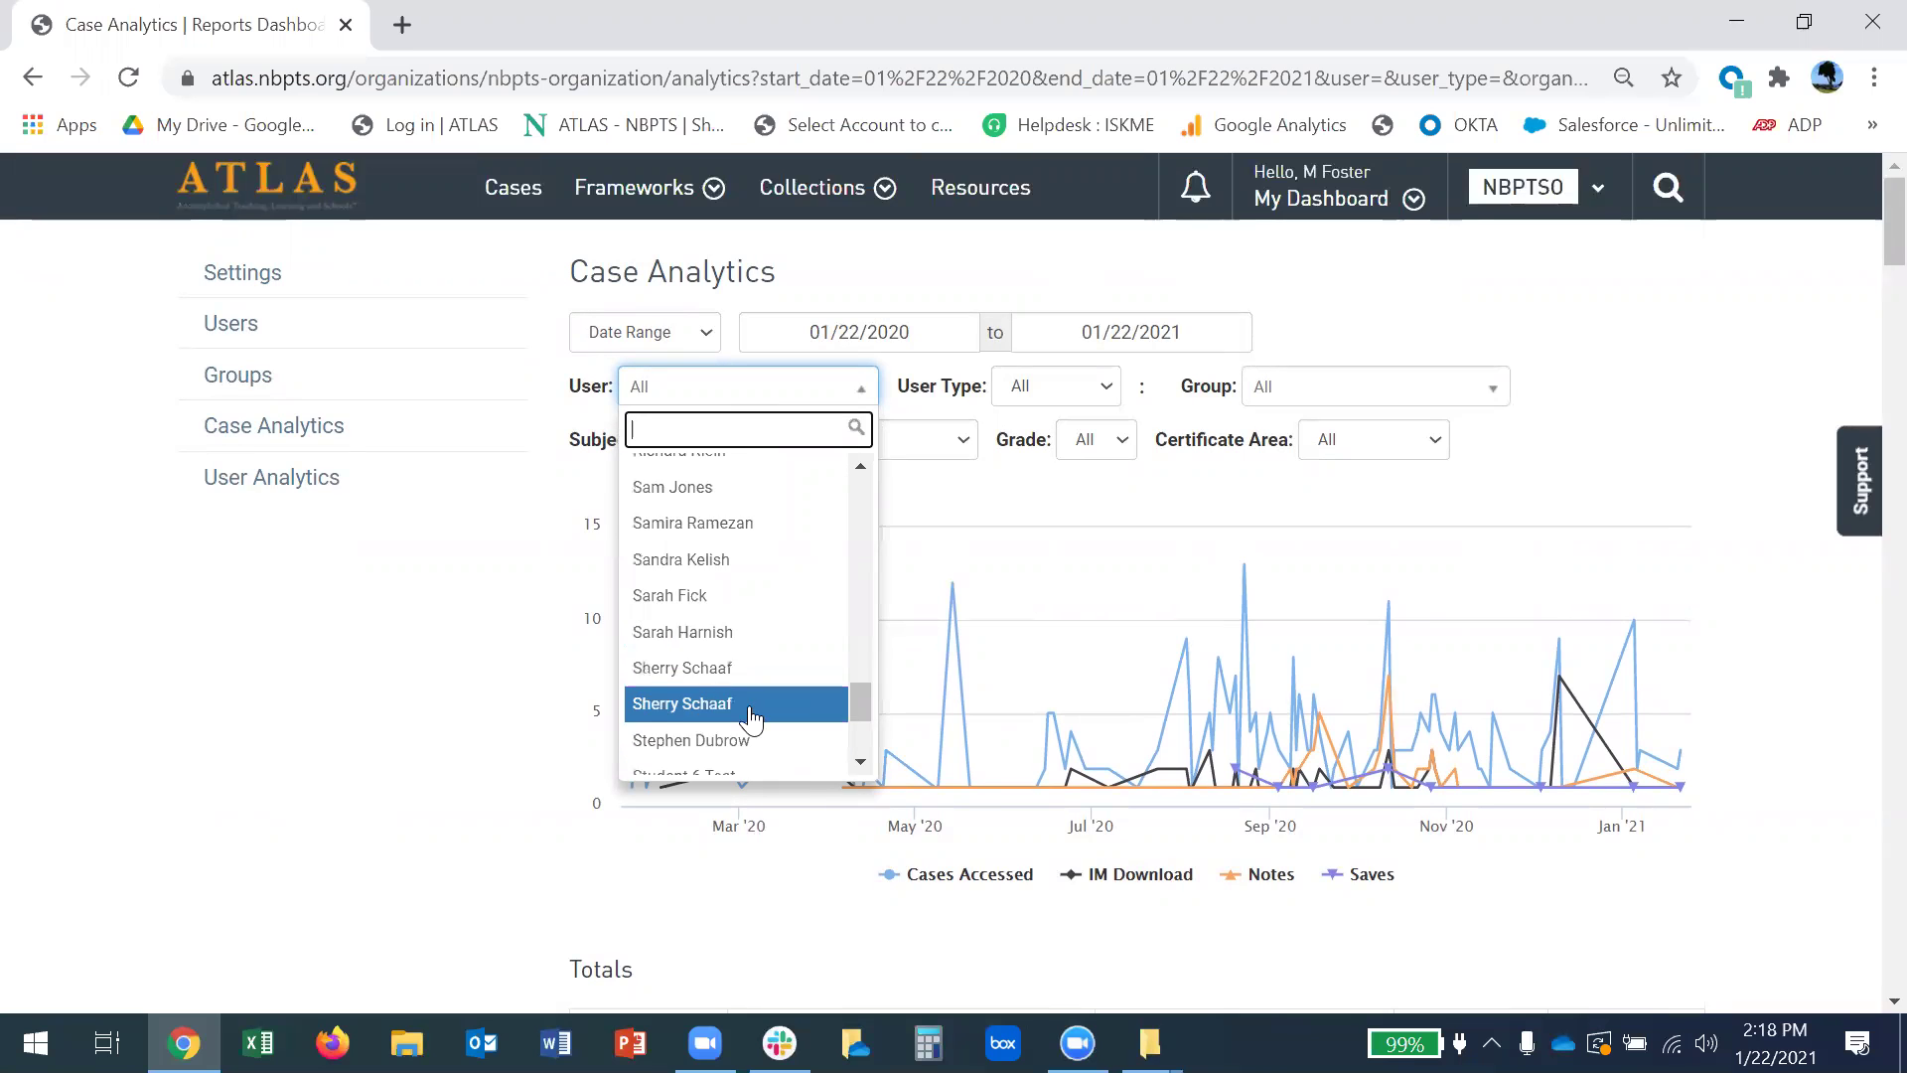
scroll(752, 722, up, 10)
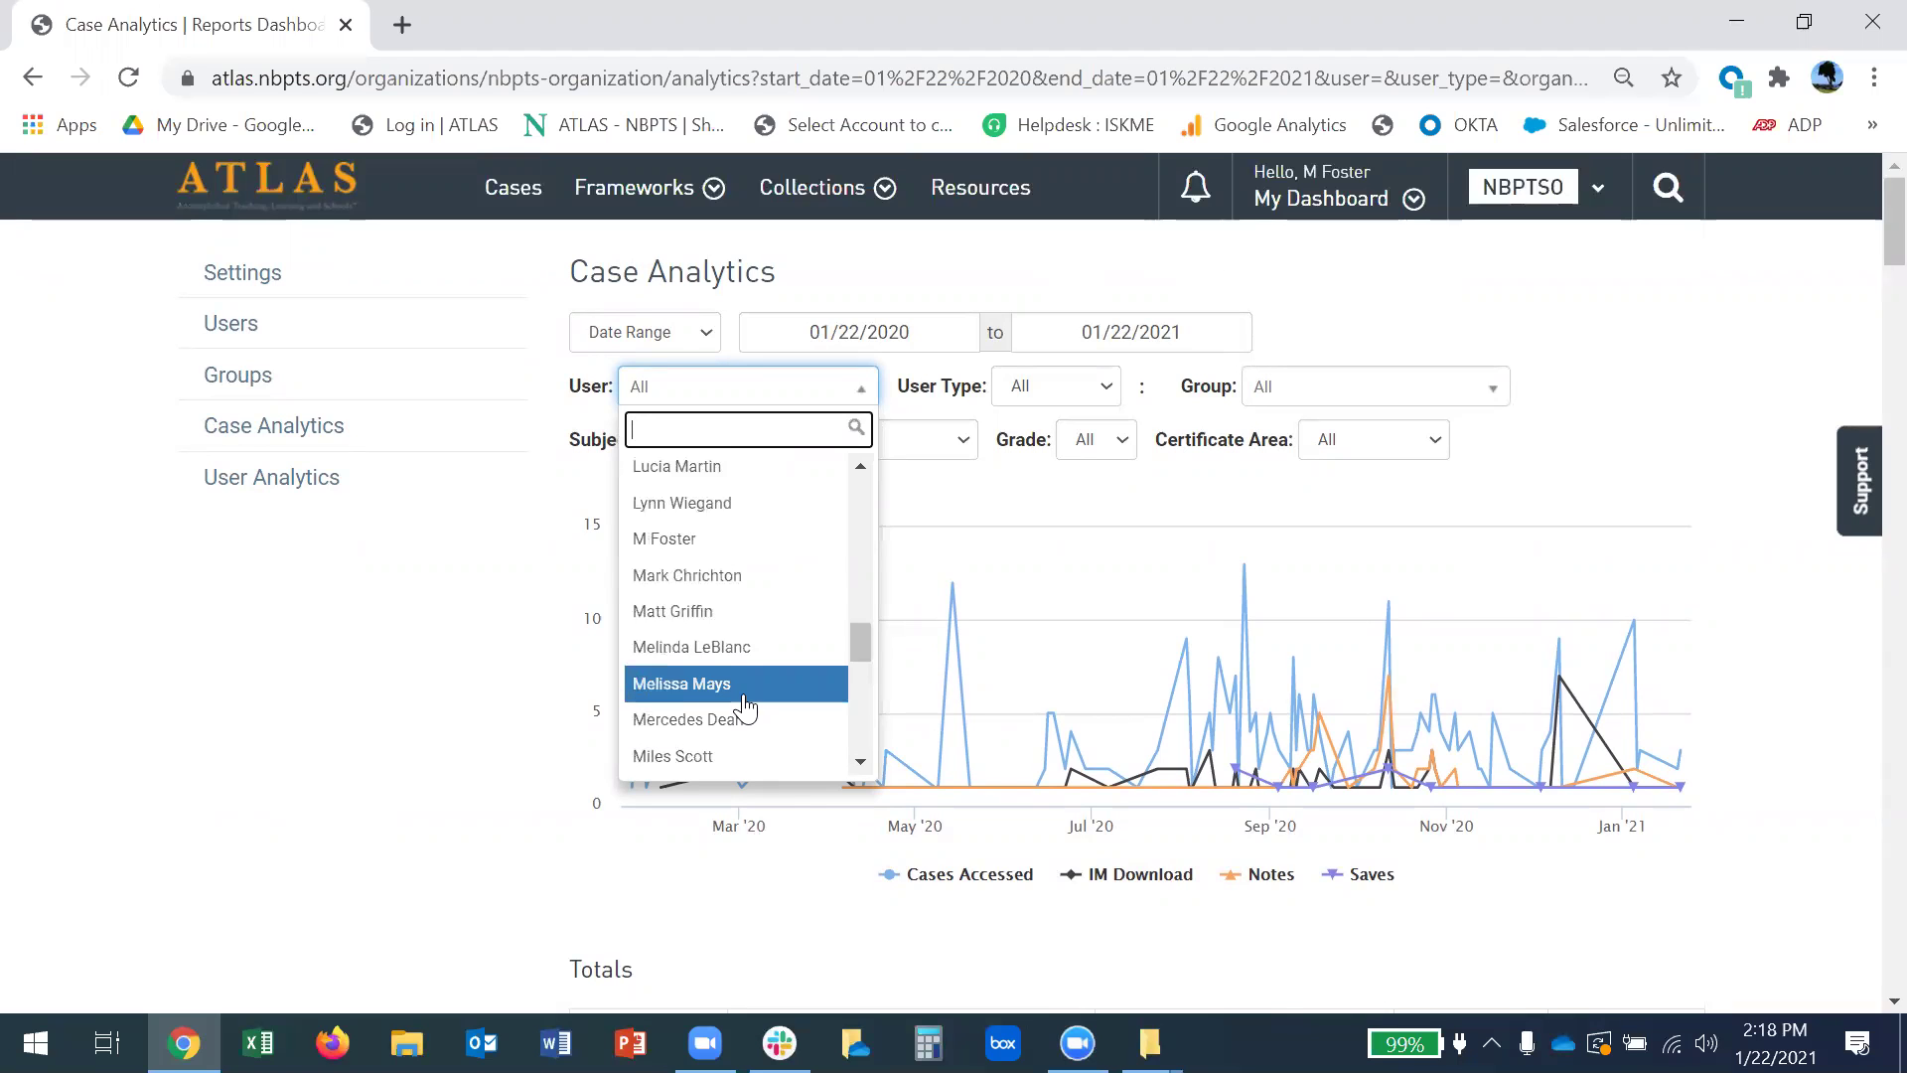
click(722, 540)
Examine the filtered user's activity chart, totals, Details by Case table and its CSV export option.
scroll(409, 721, down, 1)
scroll(410, 716, down, 6)
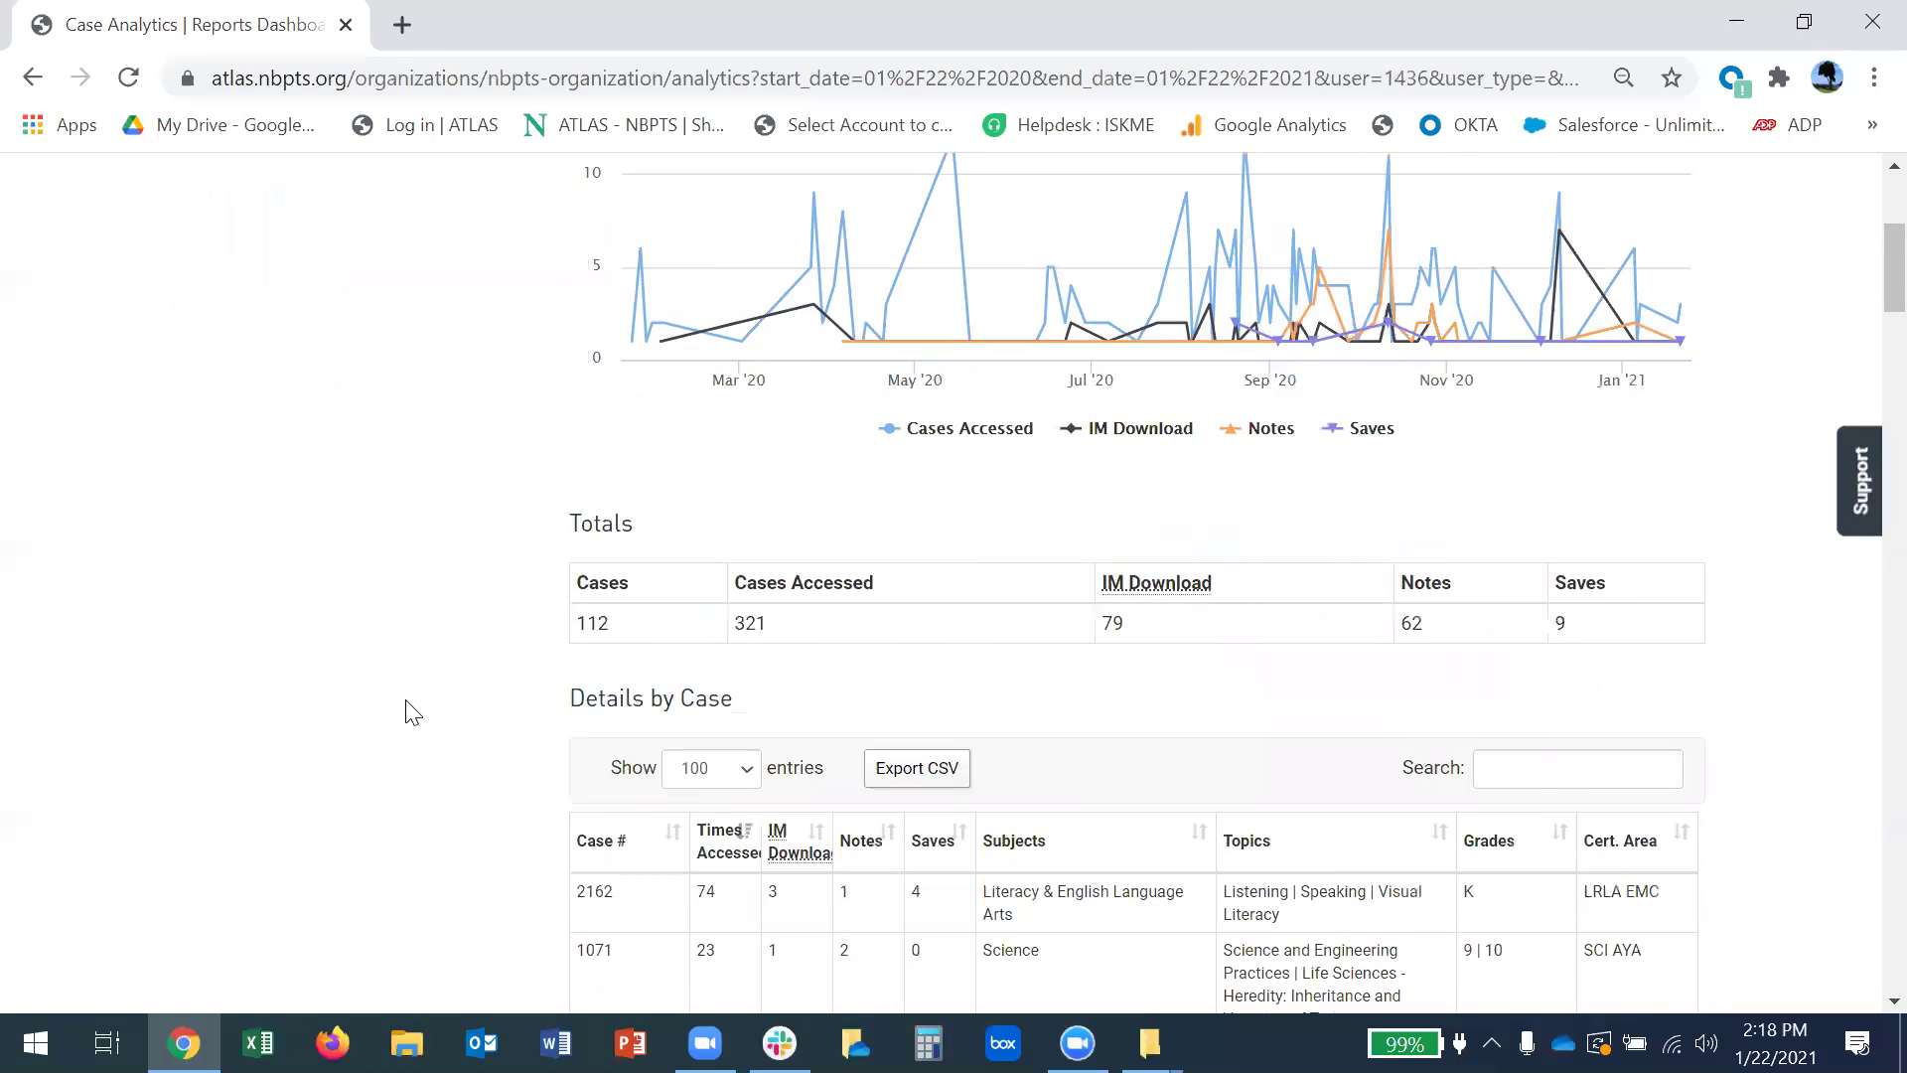
scroll(1228, 777, down, 10)
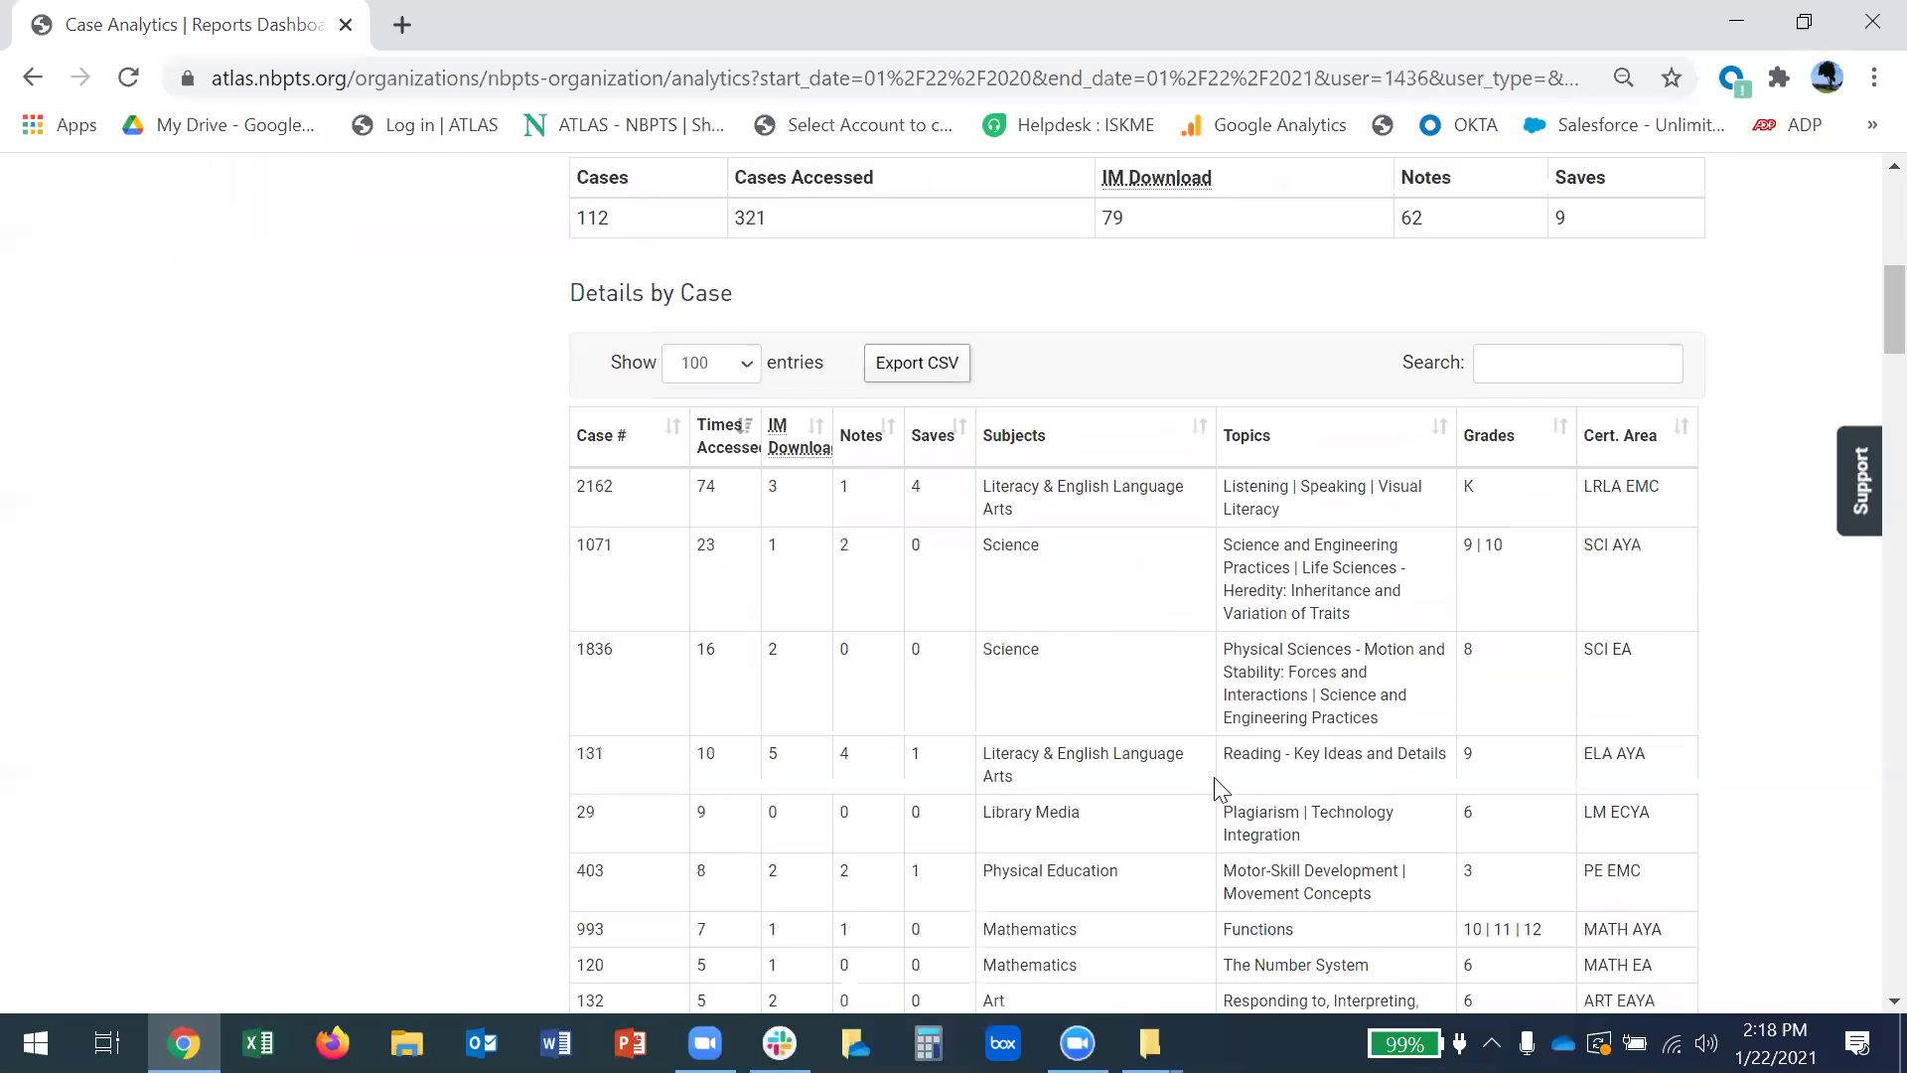
scroll(1210, 770, up, 18)
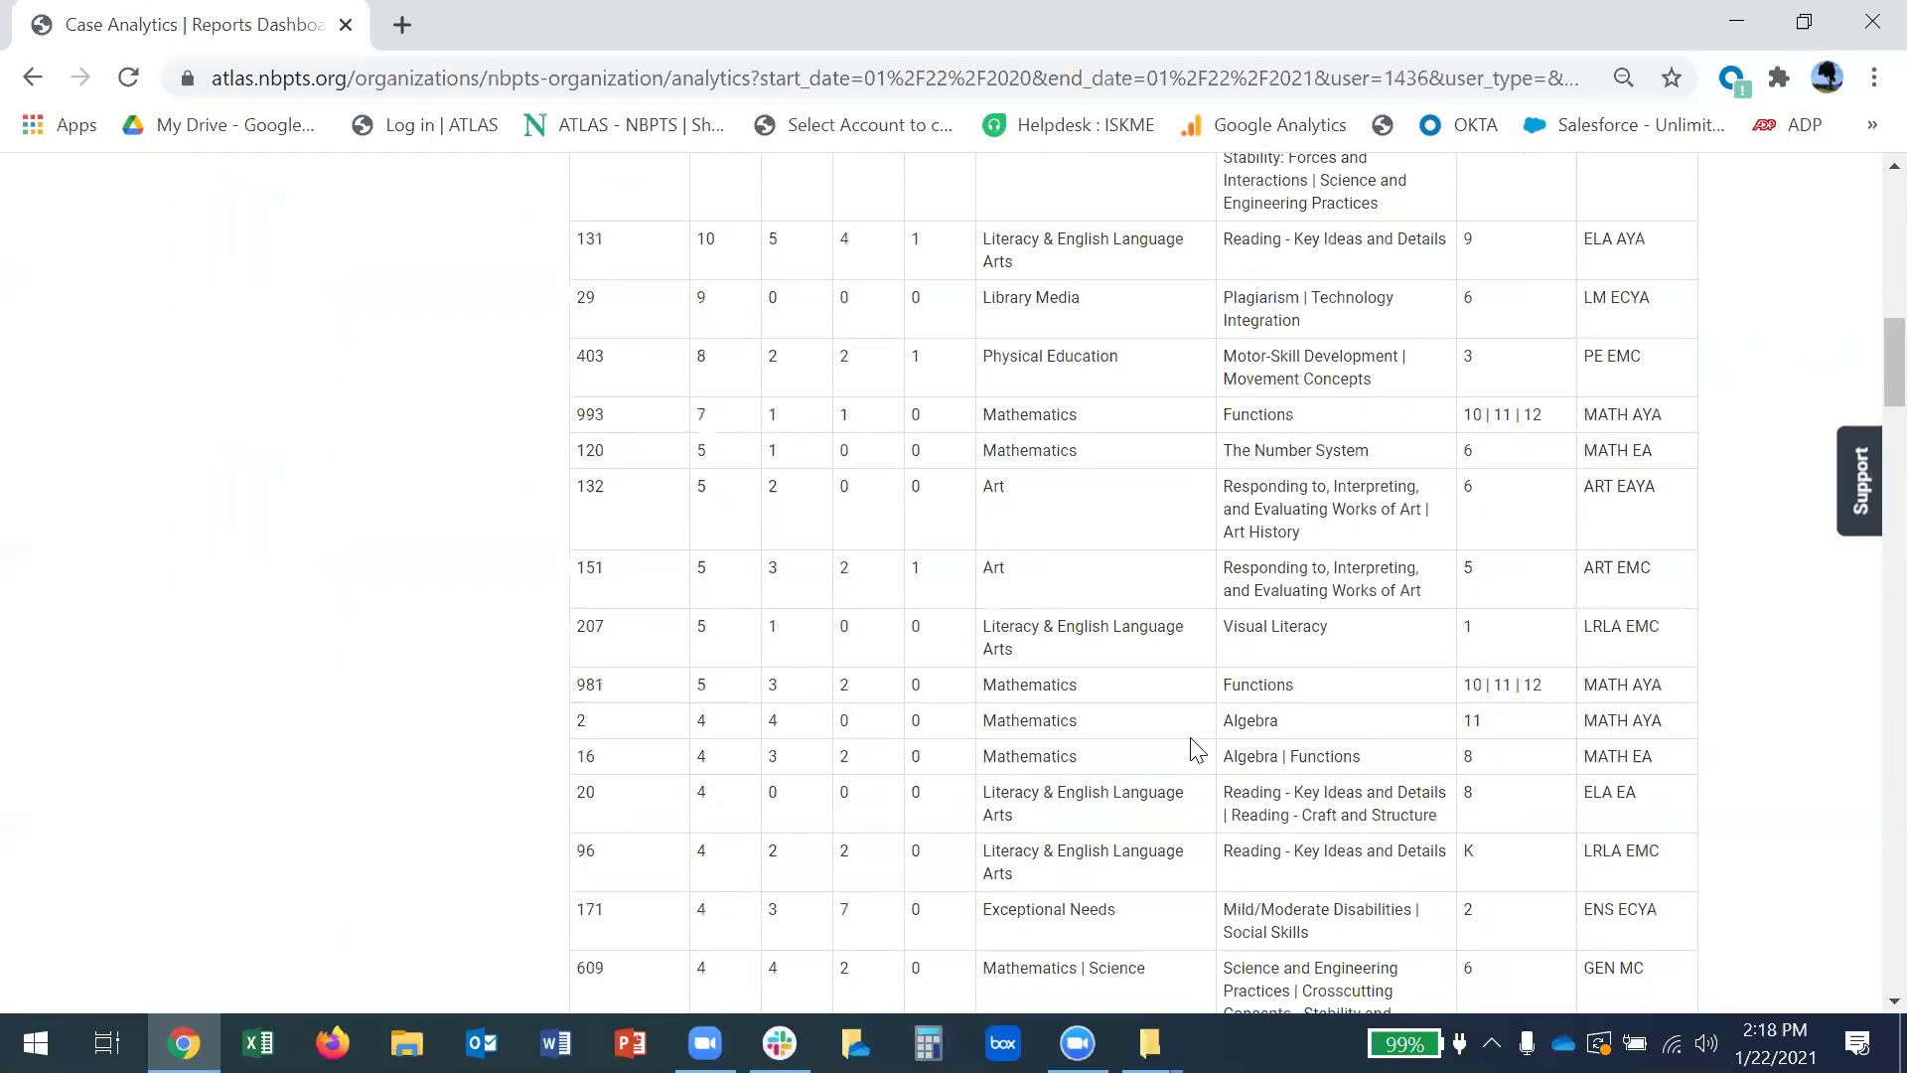
scroll(334, 745, down, 3)
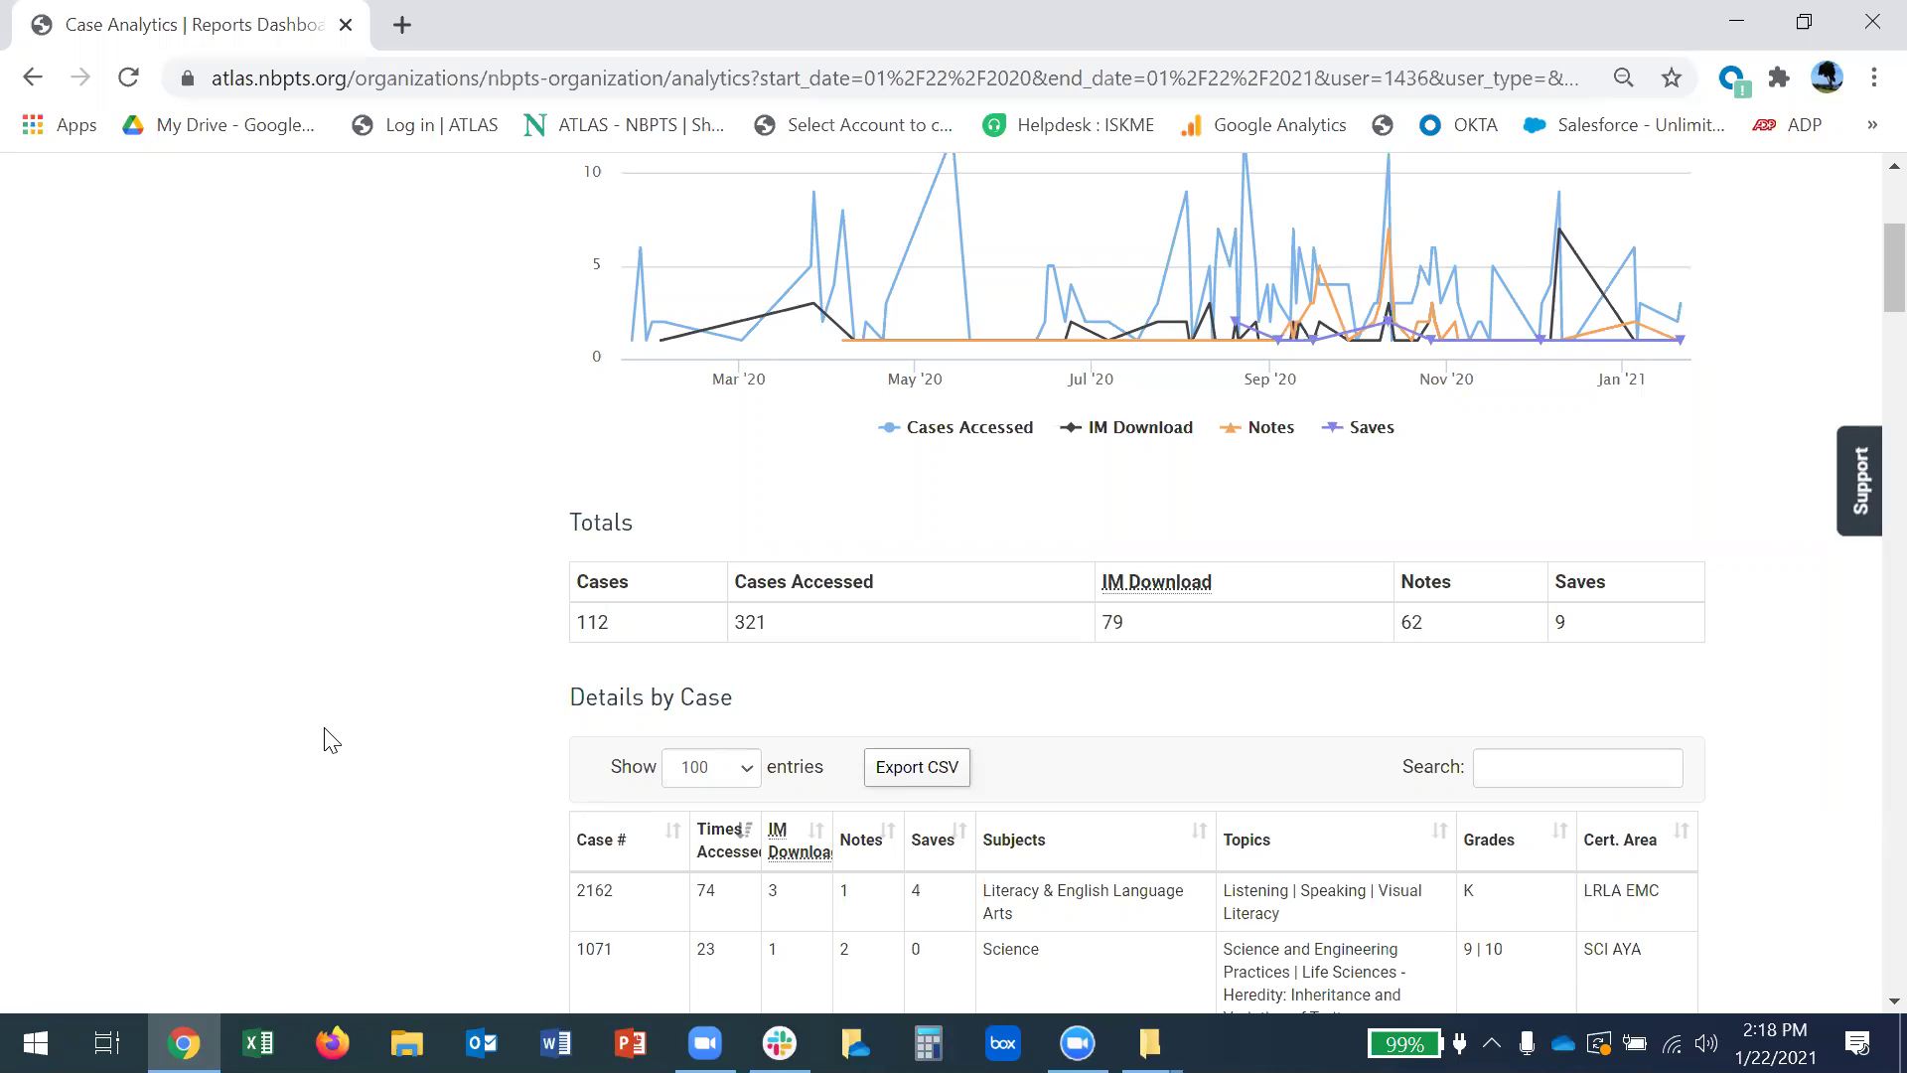
scroll(331, 740, up, 5)
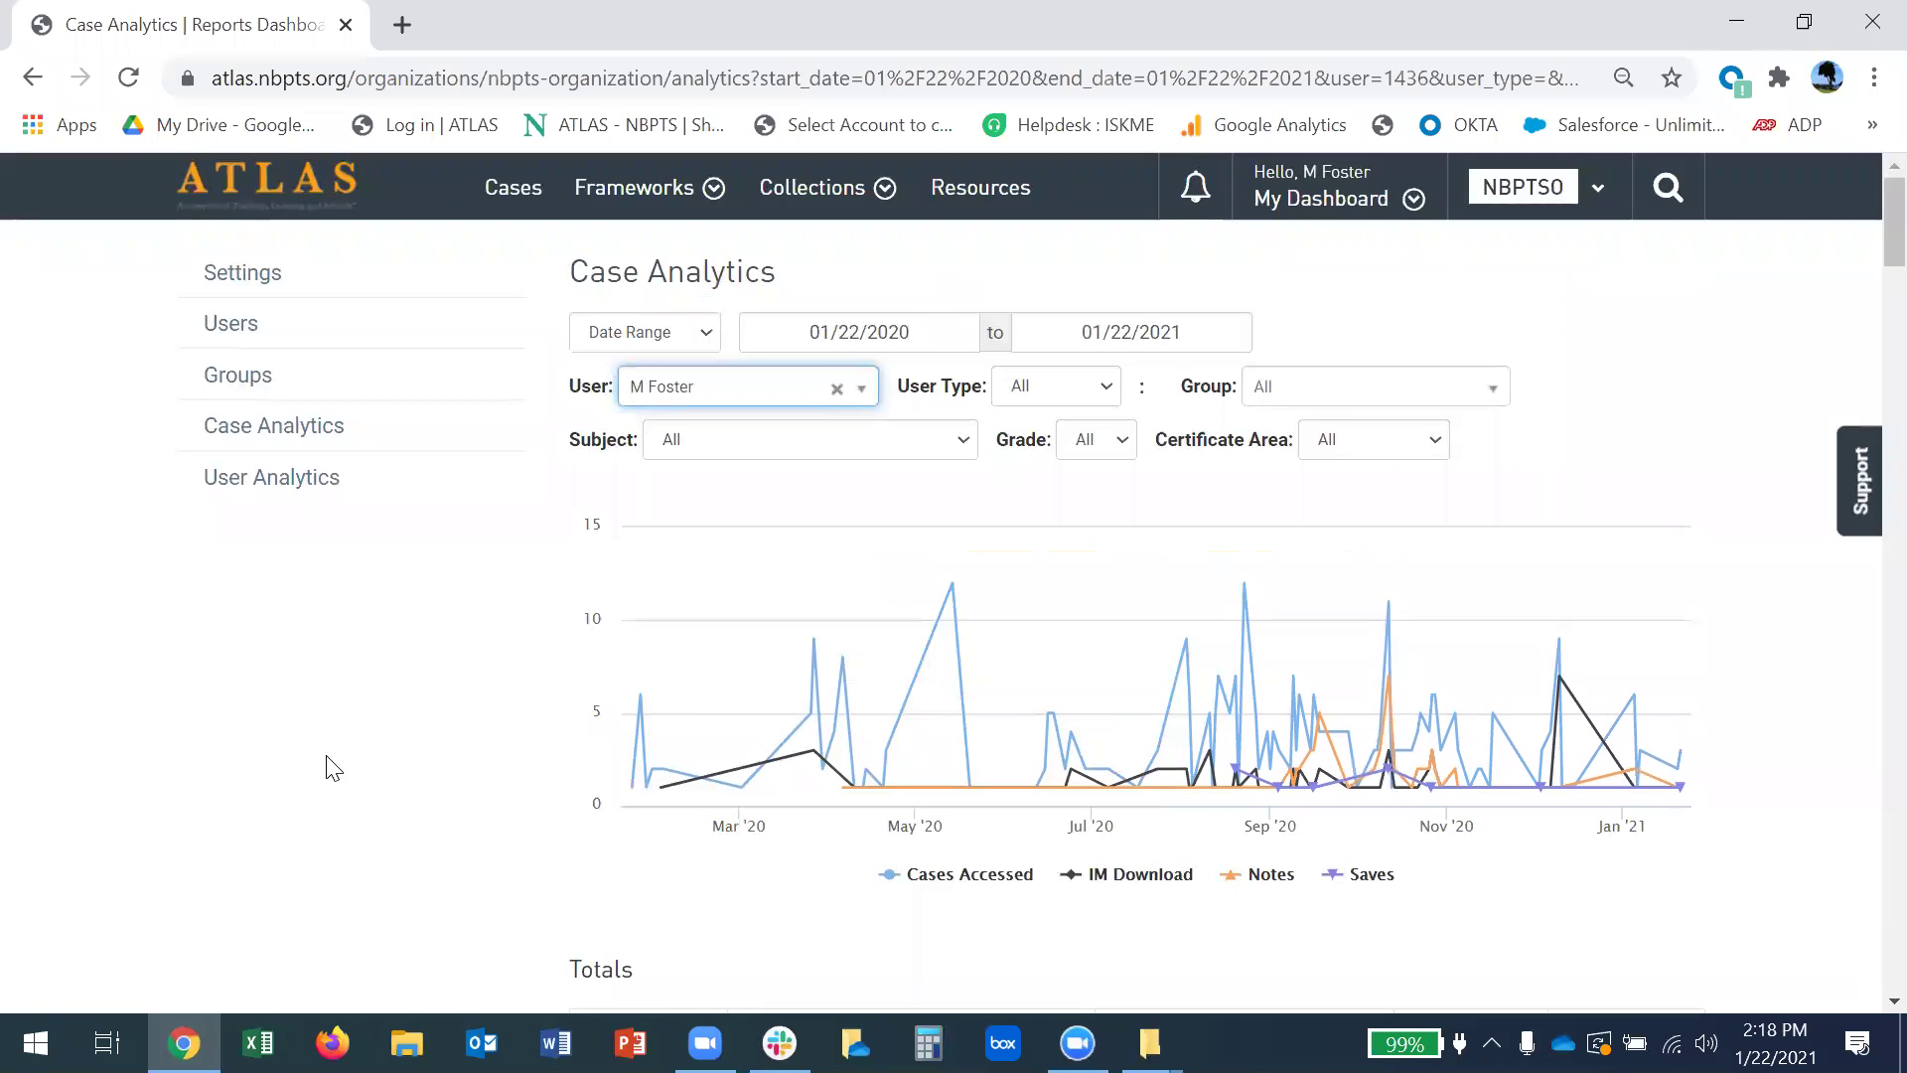
scroll(331, 767, down, 6)
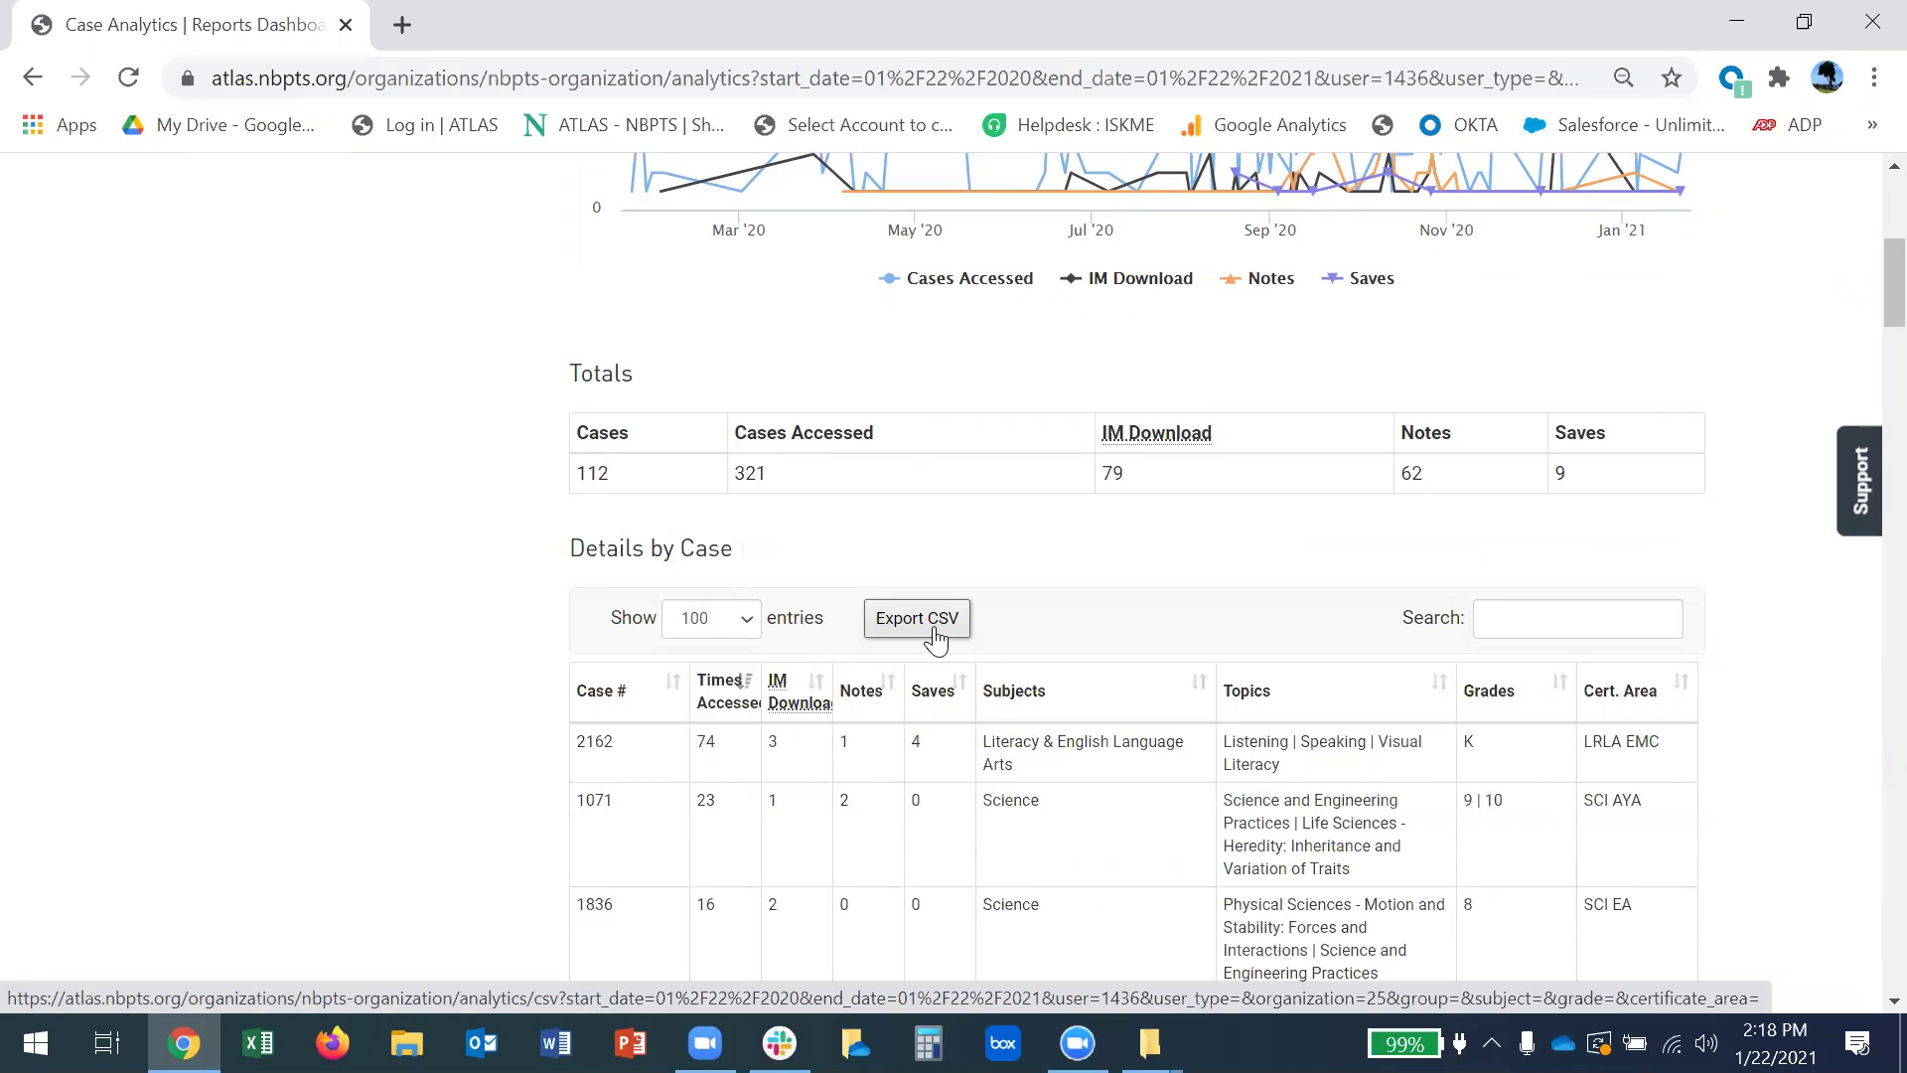
scroll(298, 717, up, 5)
scroll(305, 721, up, 2)
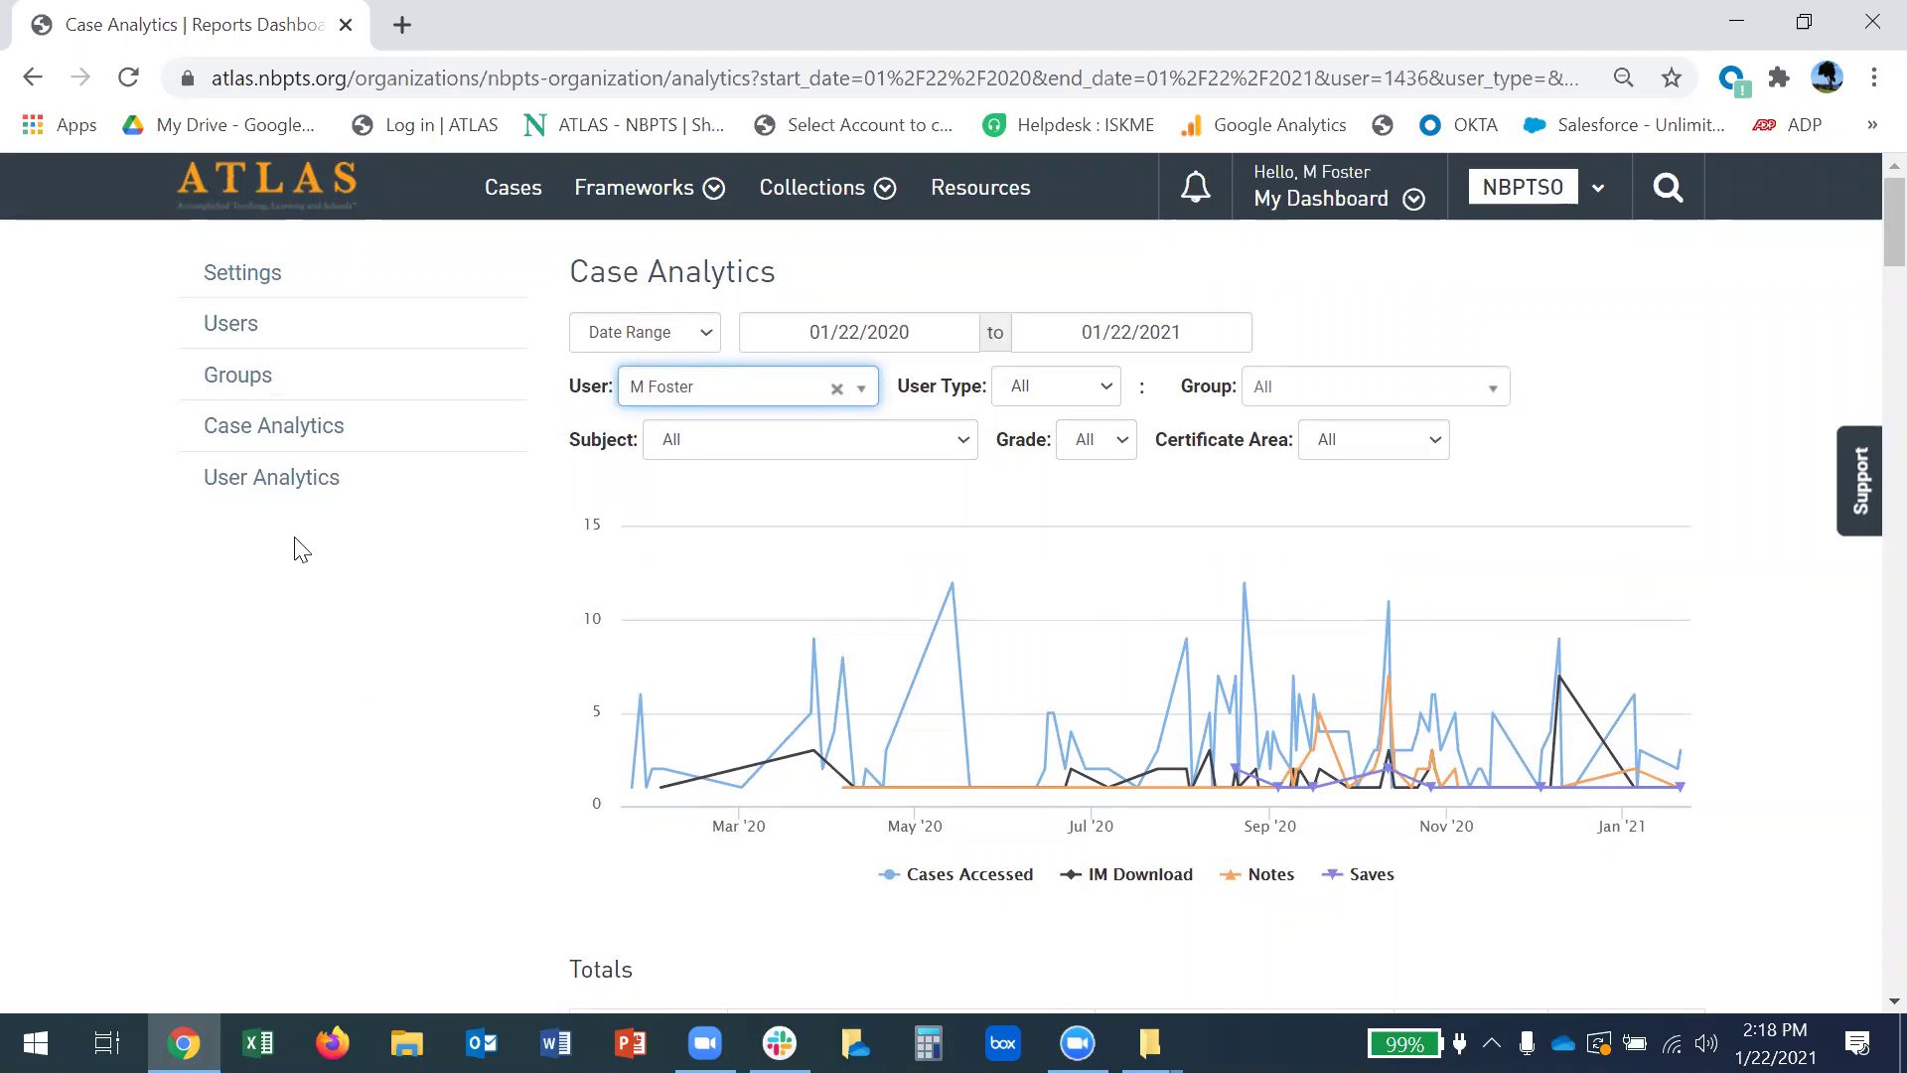
Open the organization's User Analytics report and set its date range to Last 90 days.
click(239, 478)
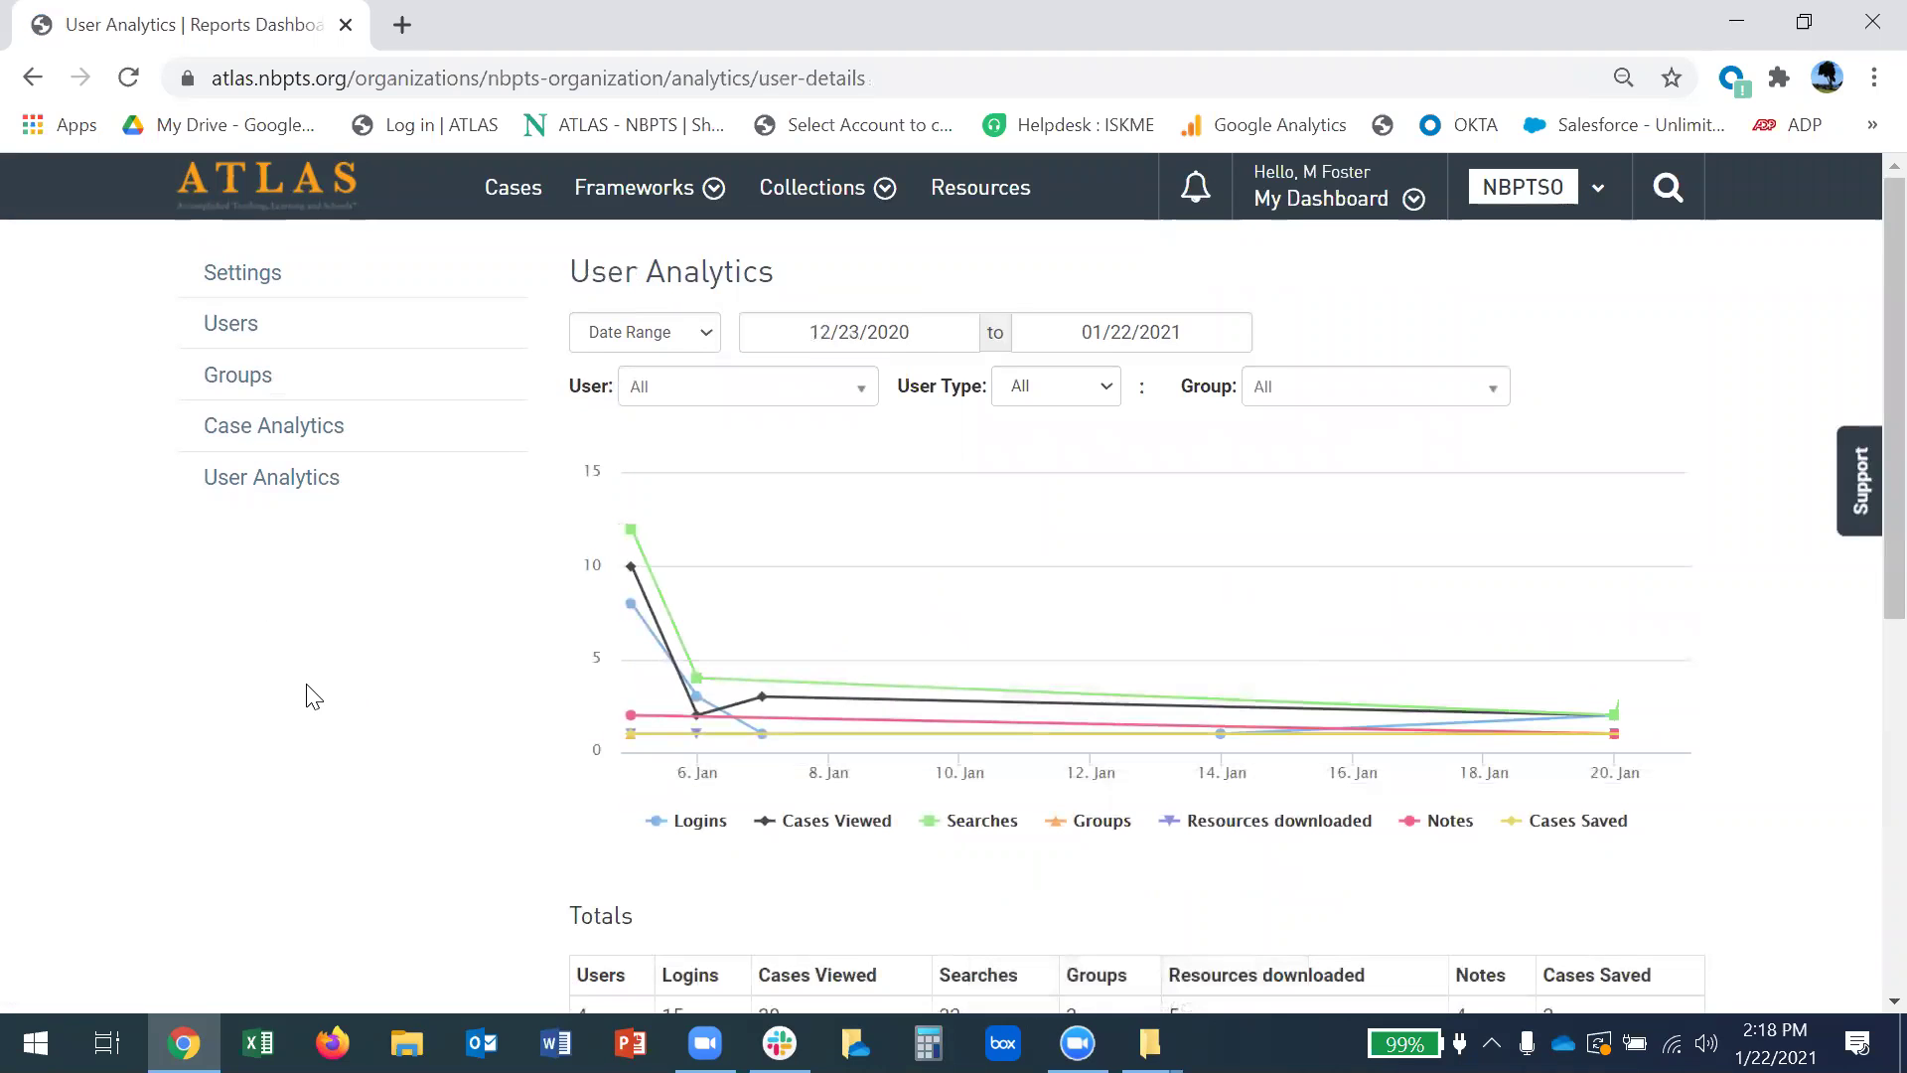
click(704, 338)
click(686, 406)
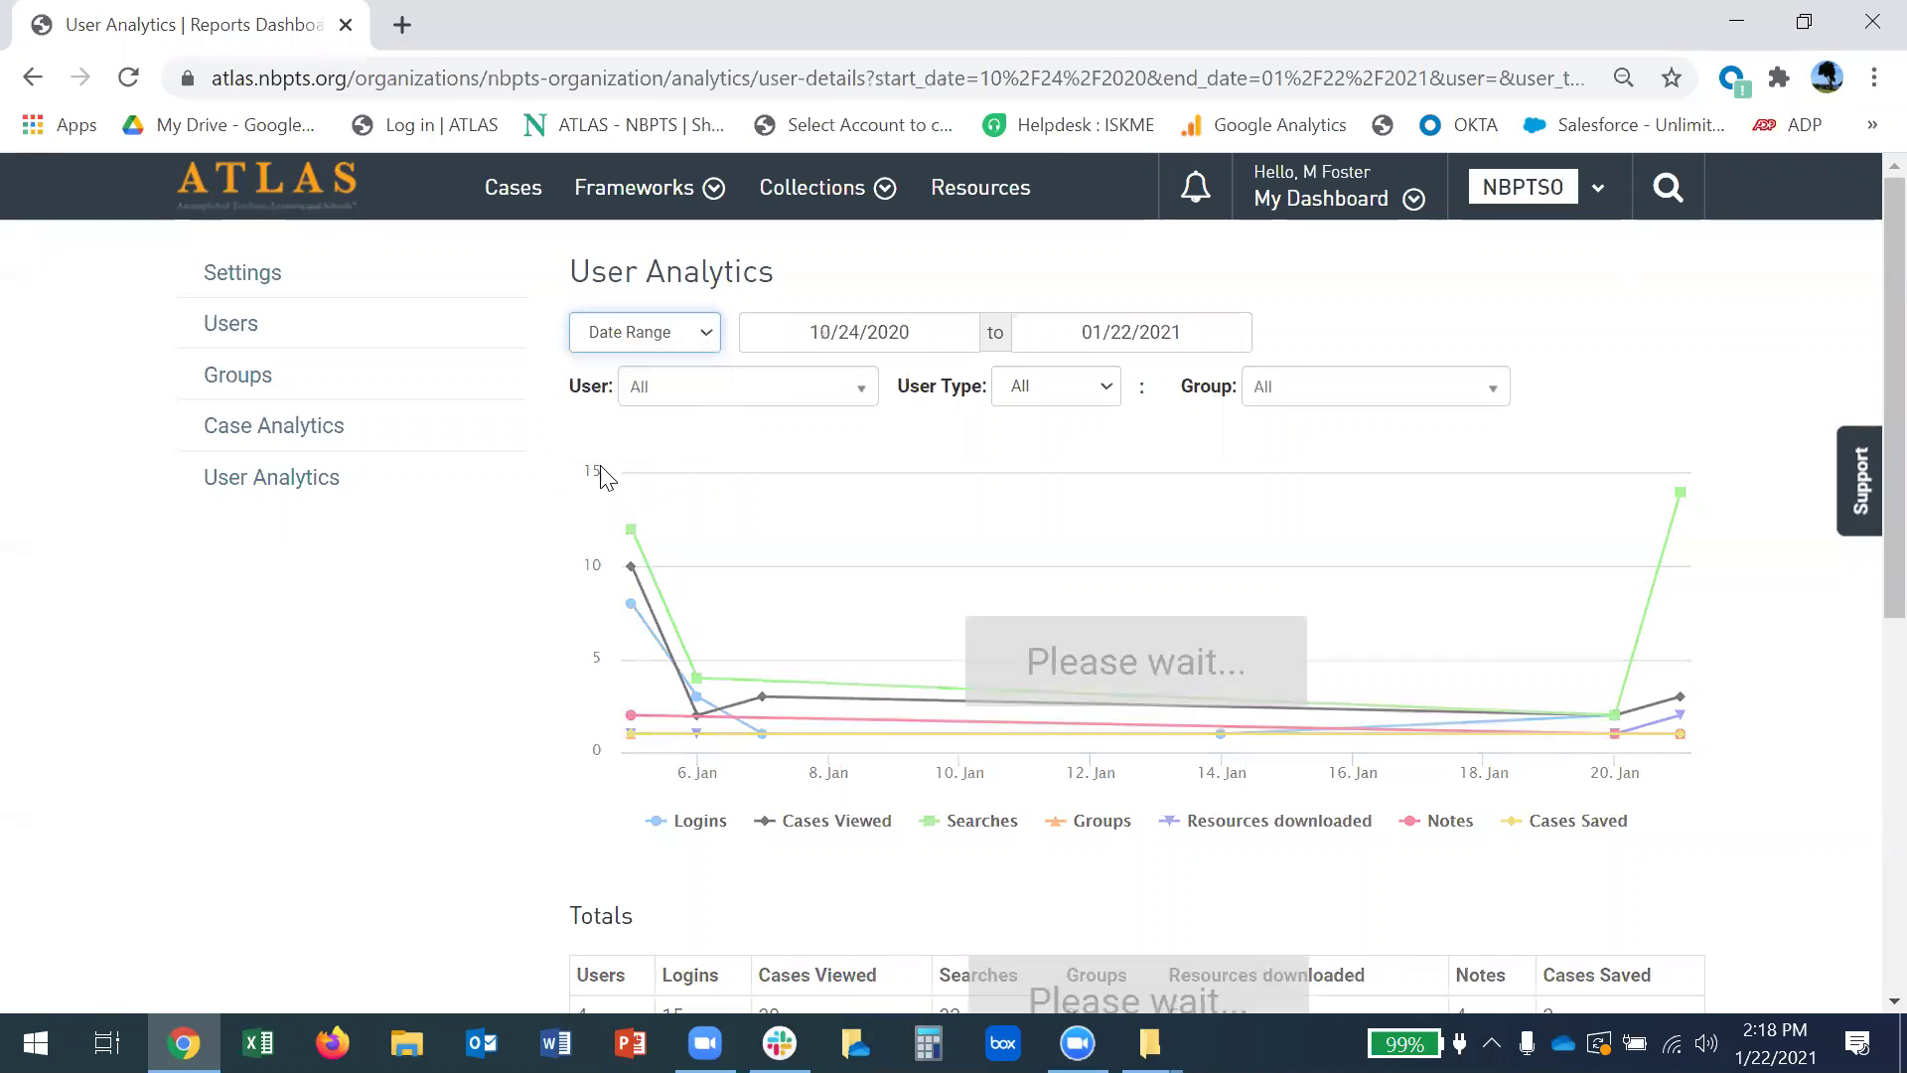
Examine the User Analytics activity chart, the totals and the Details by User table.
scroll(328, 698, down, 3)
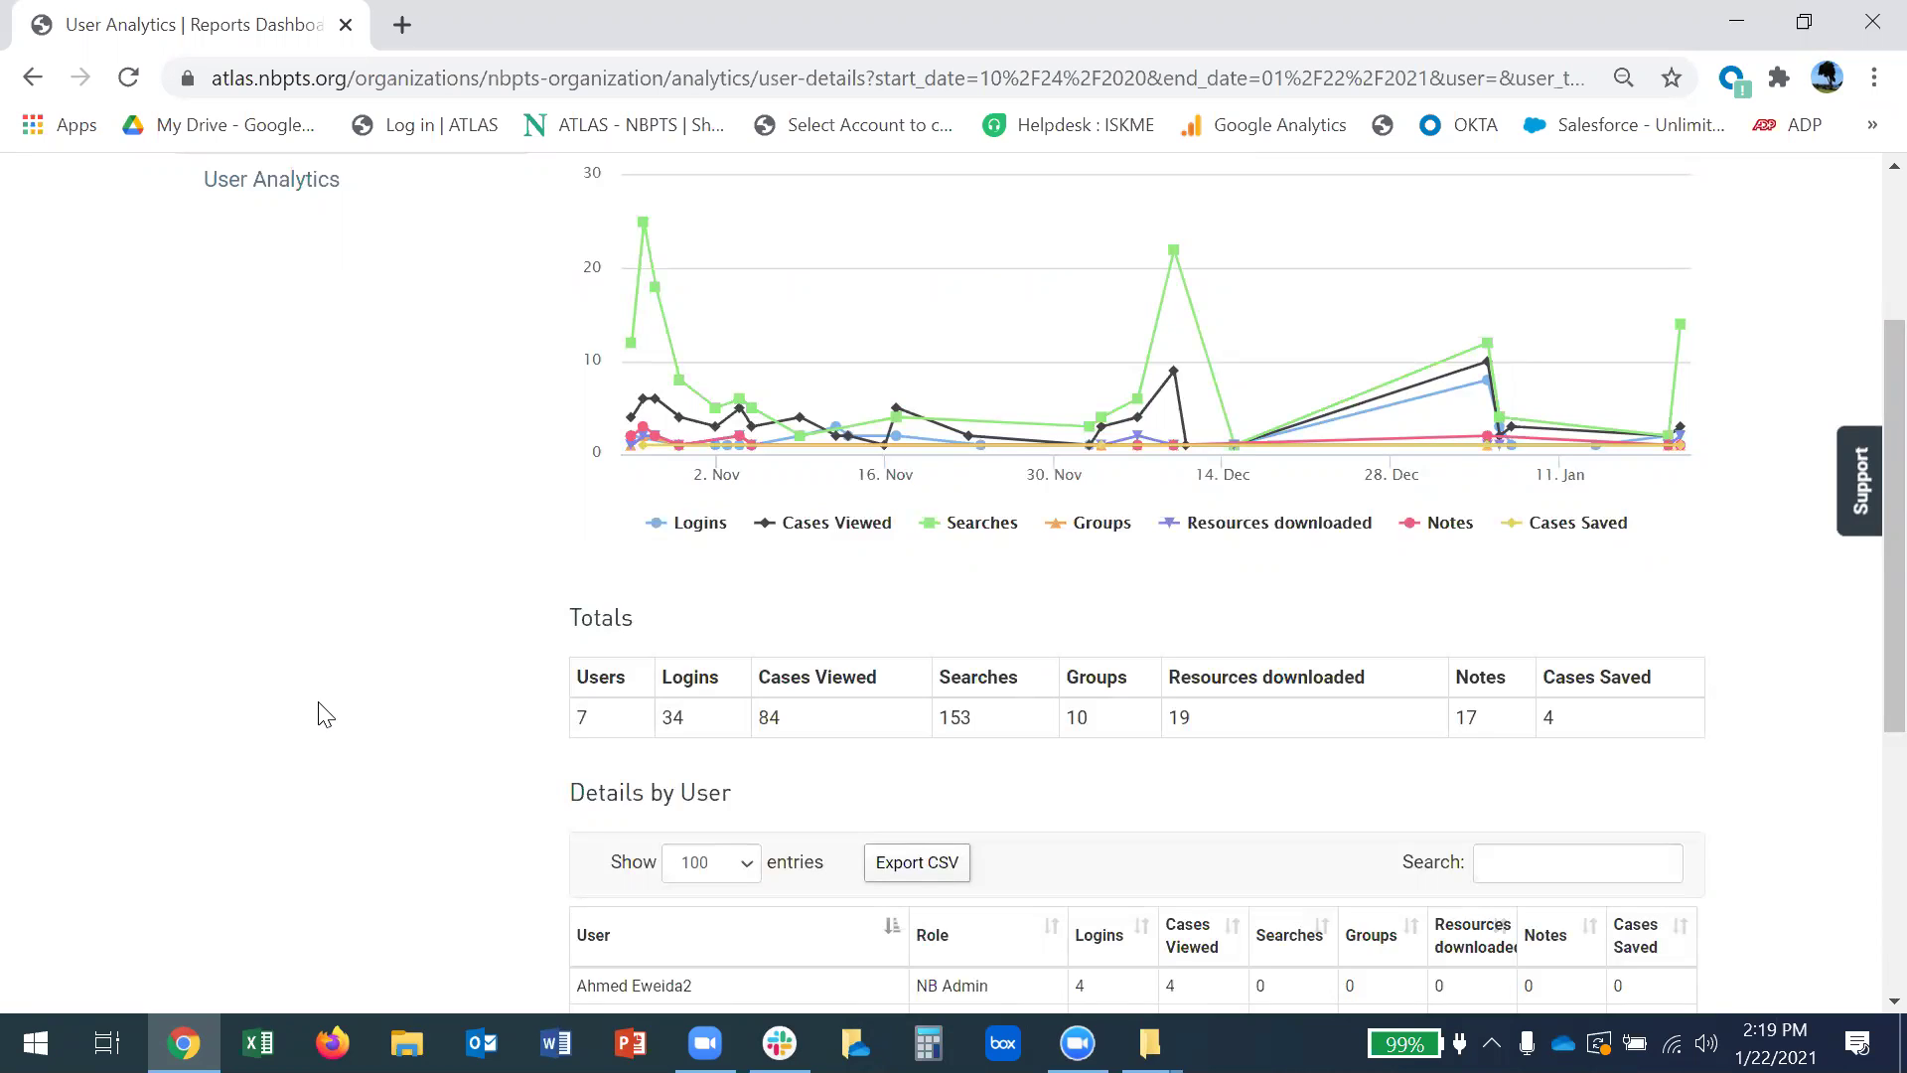
scroll(320, 714, up, 3)
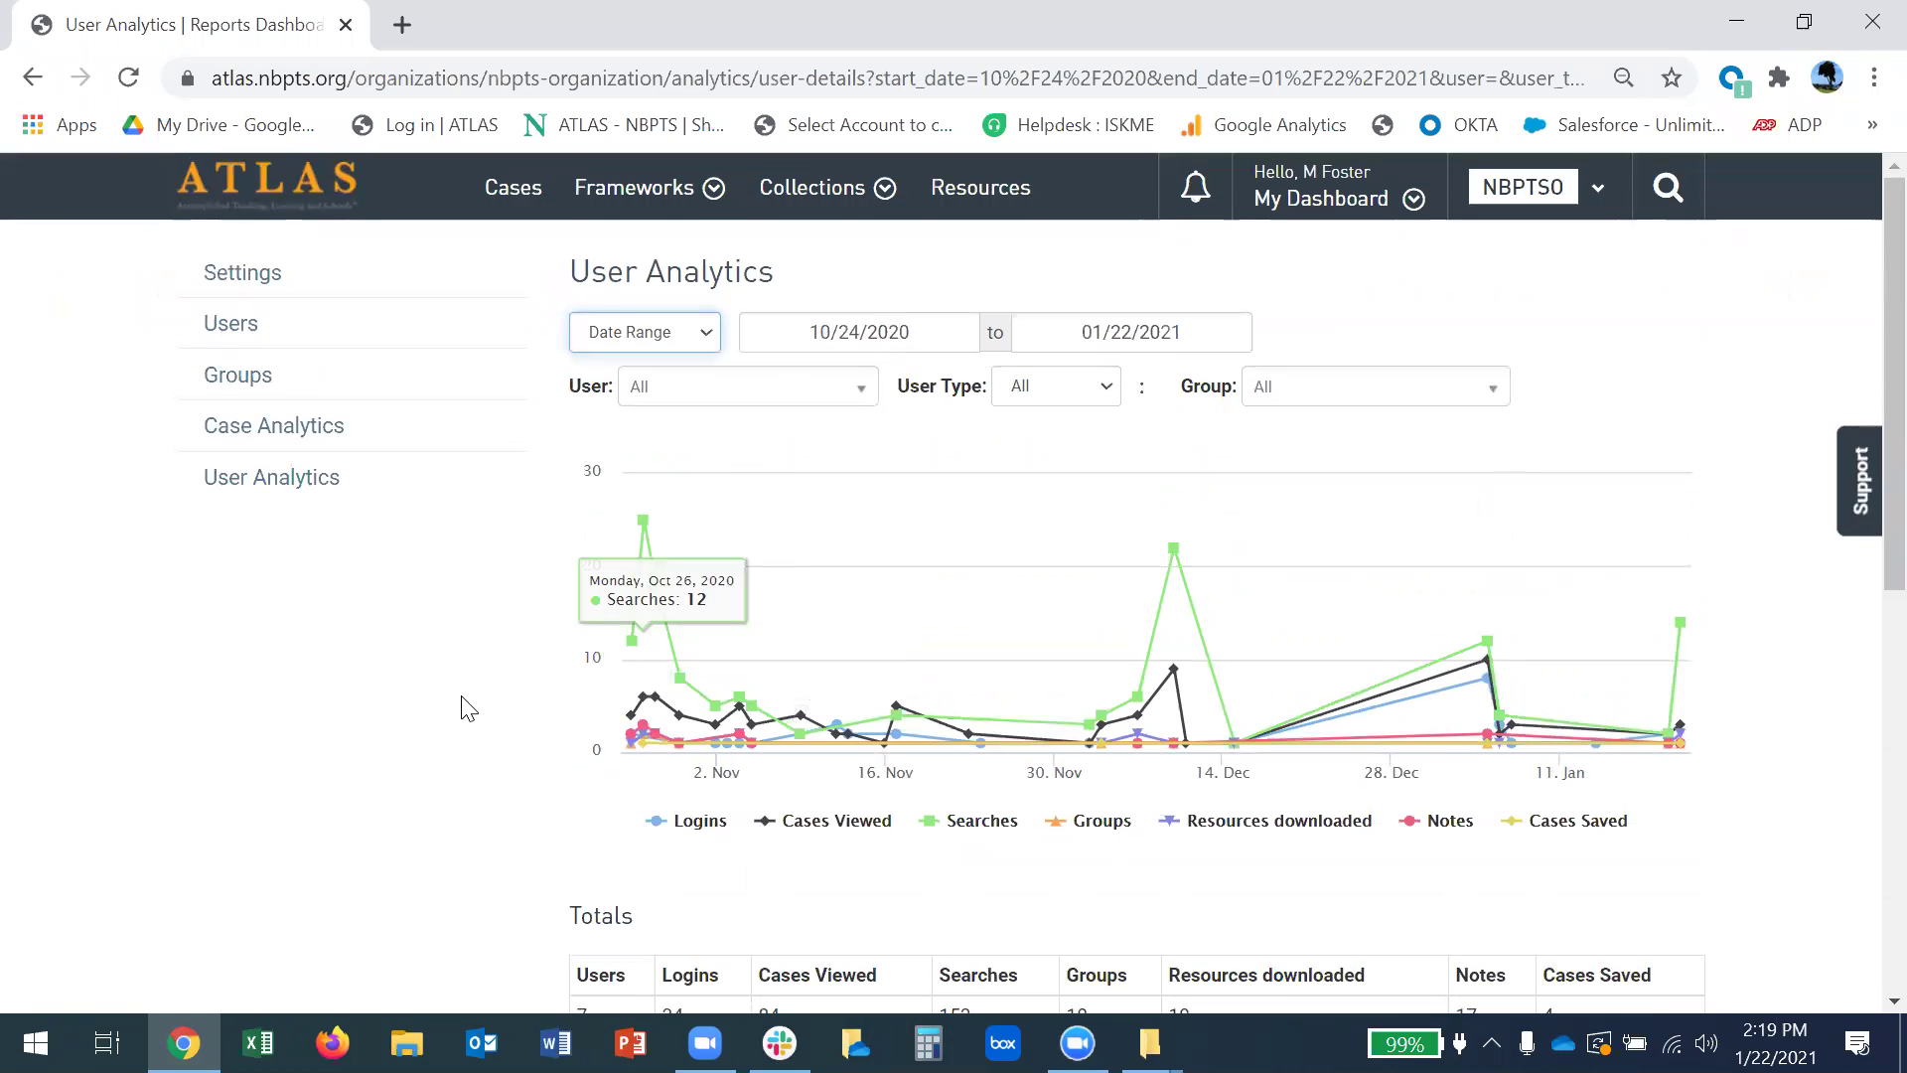
scroll(462, 700, down, 1)
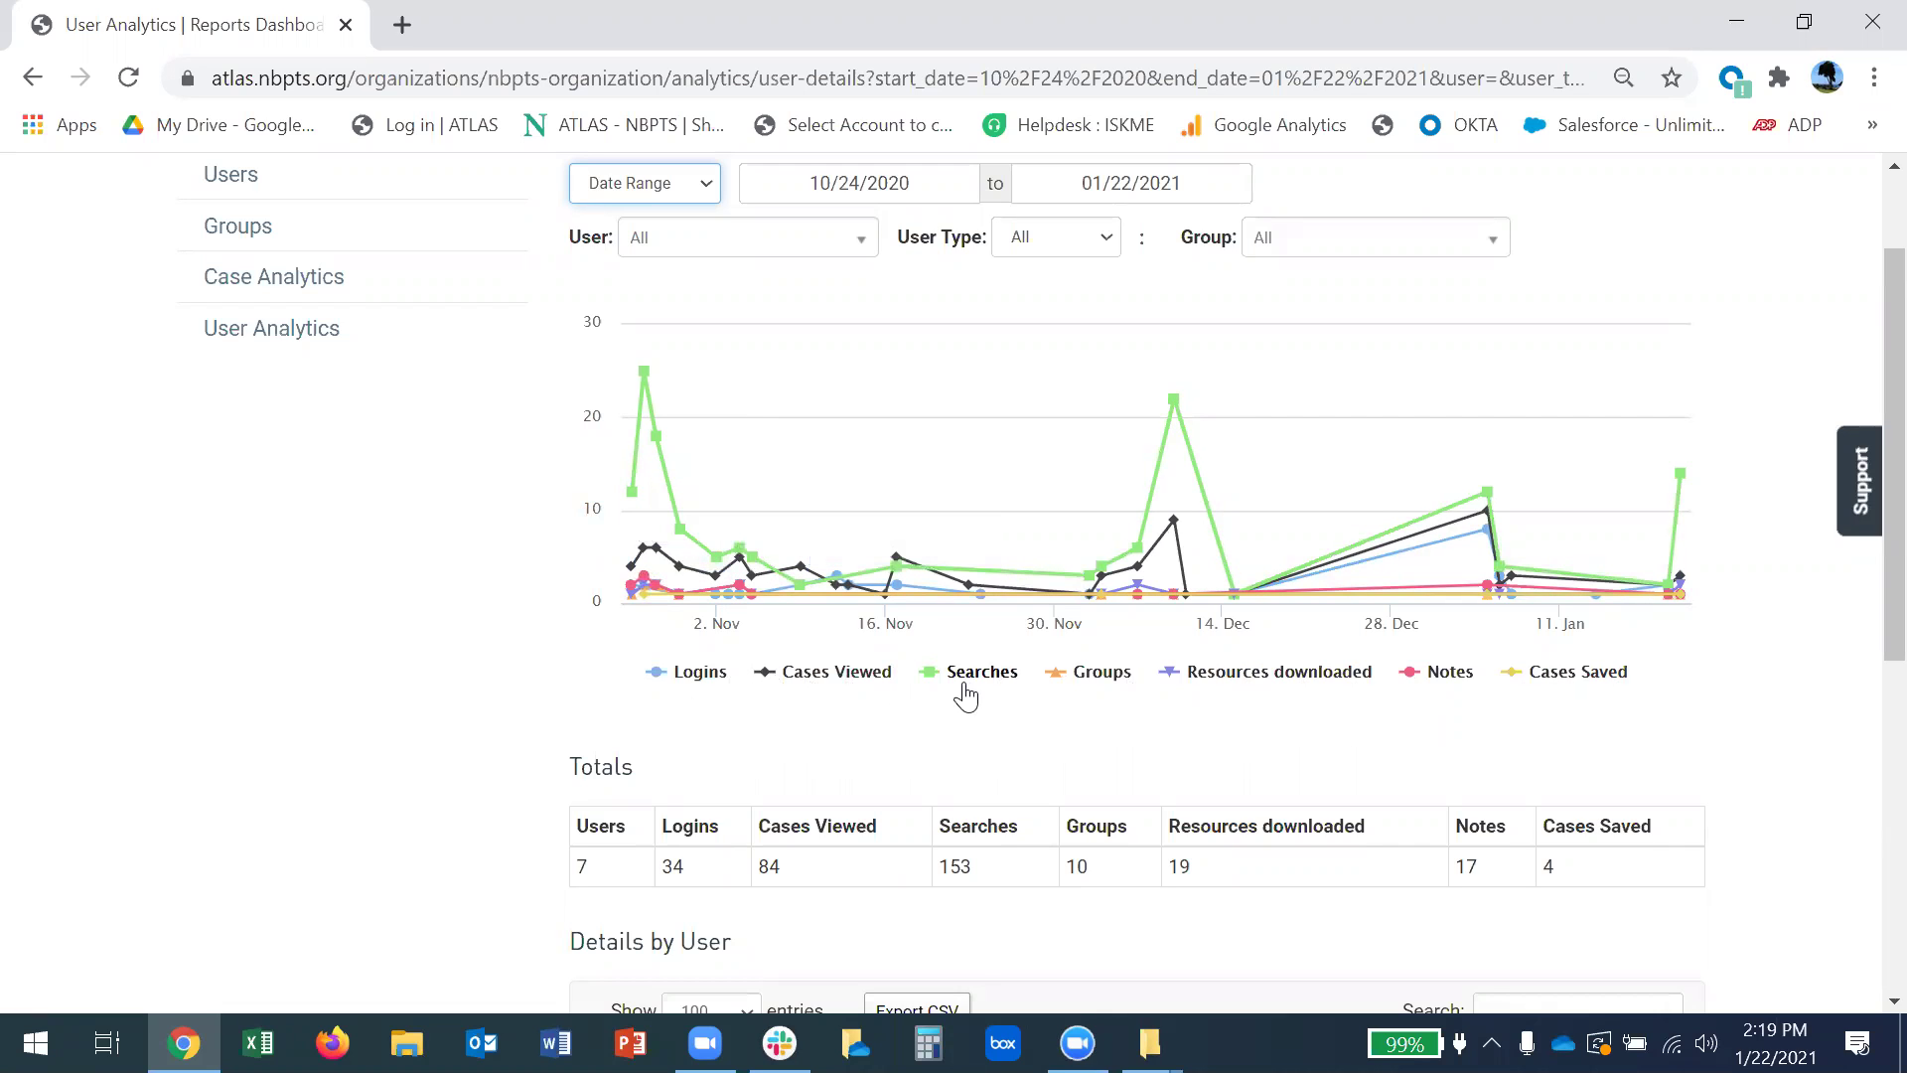
Hide and restore the Cases Viewed and Searches series one after the other in the User Analytics chart.
click(805, 675)
click(805, 676)
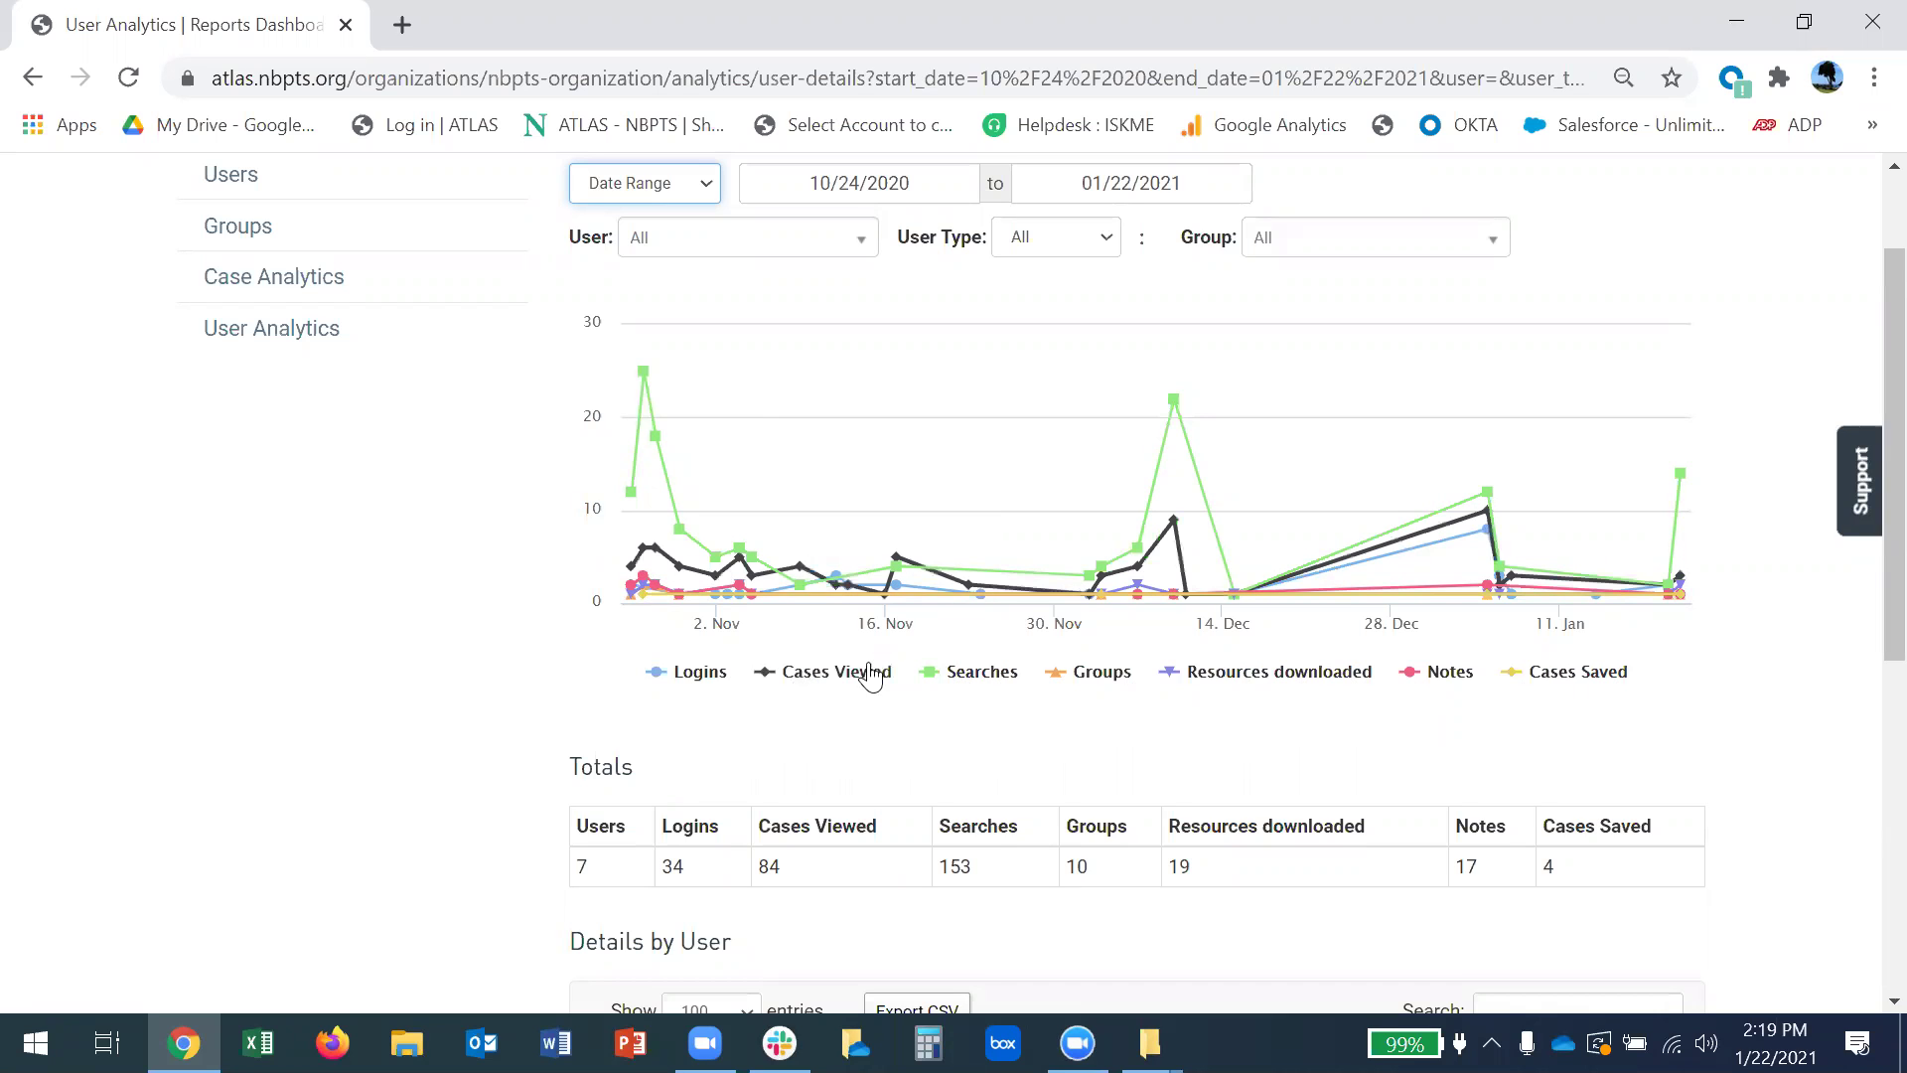
click(983, 674)
click(984, 674)
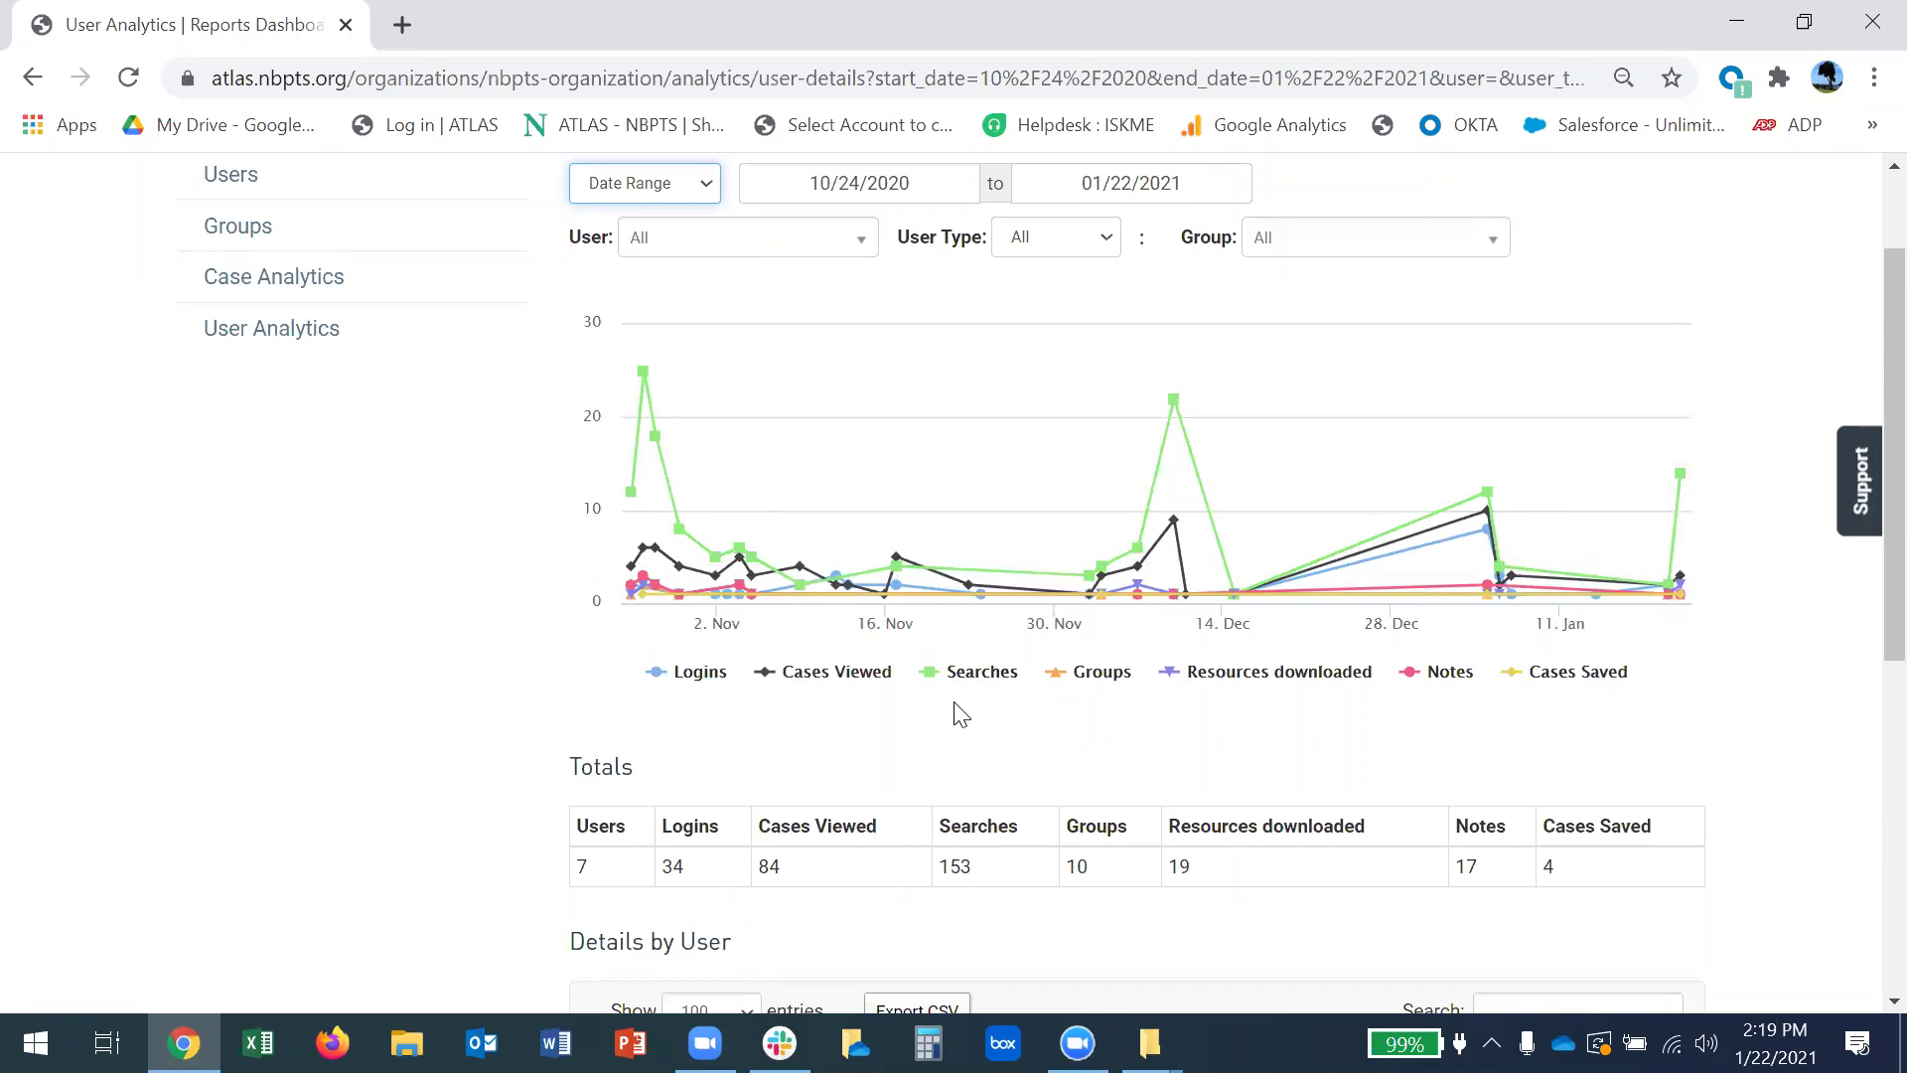
Sort the Details by User table by Cases Viewed in descending order.
scroll(954, 705, down, 2)
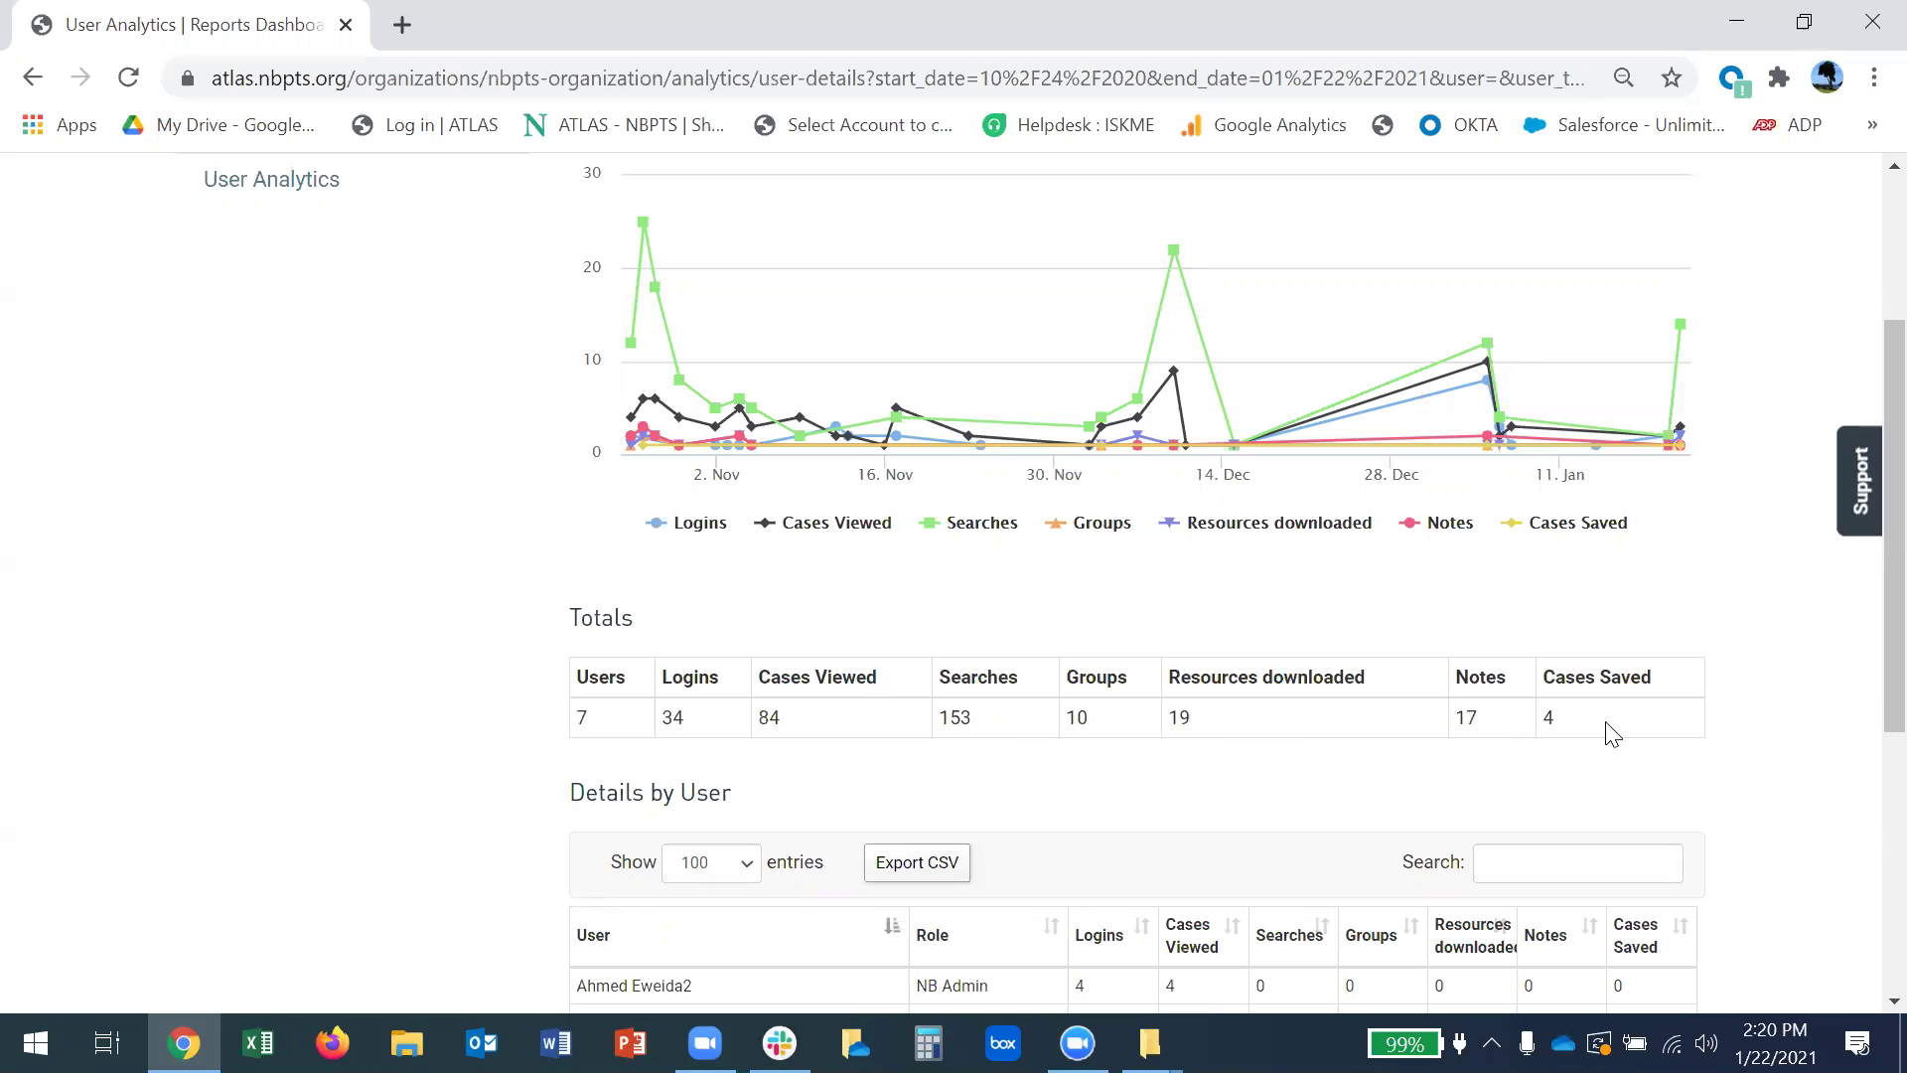
scroll(1621, 737, down, 5)
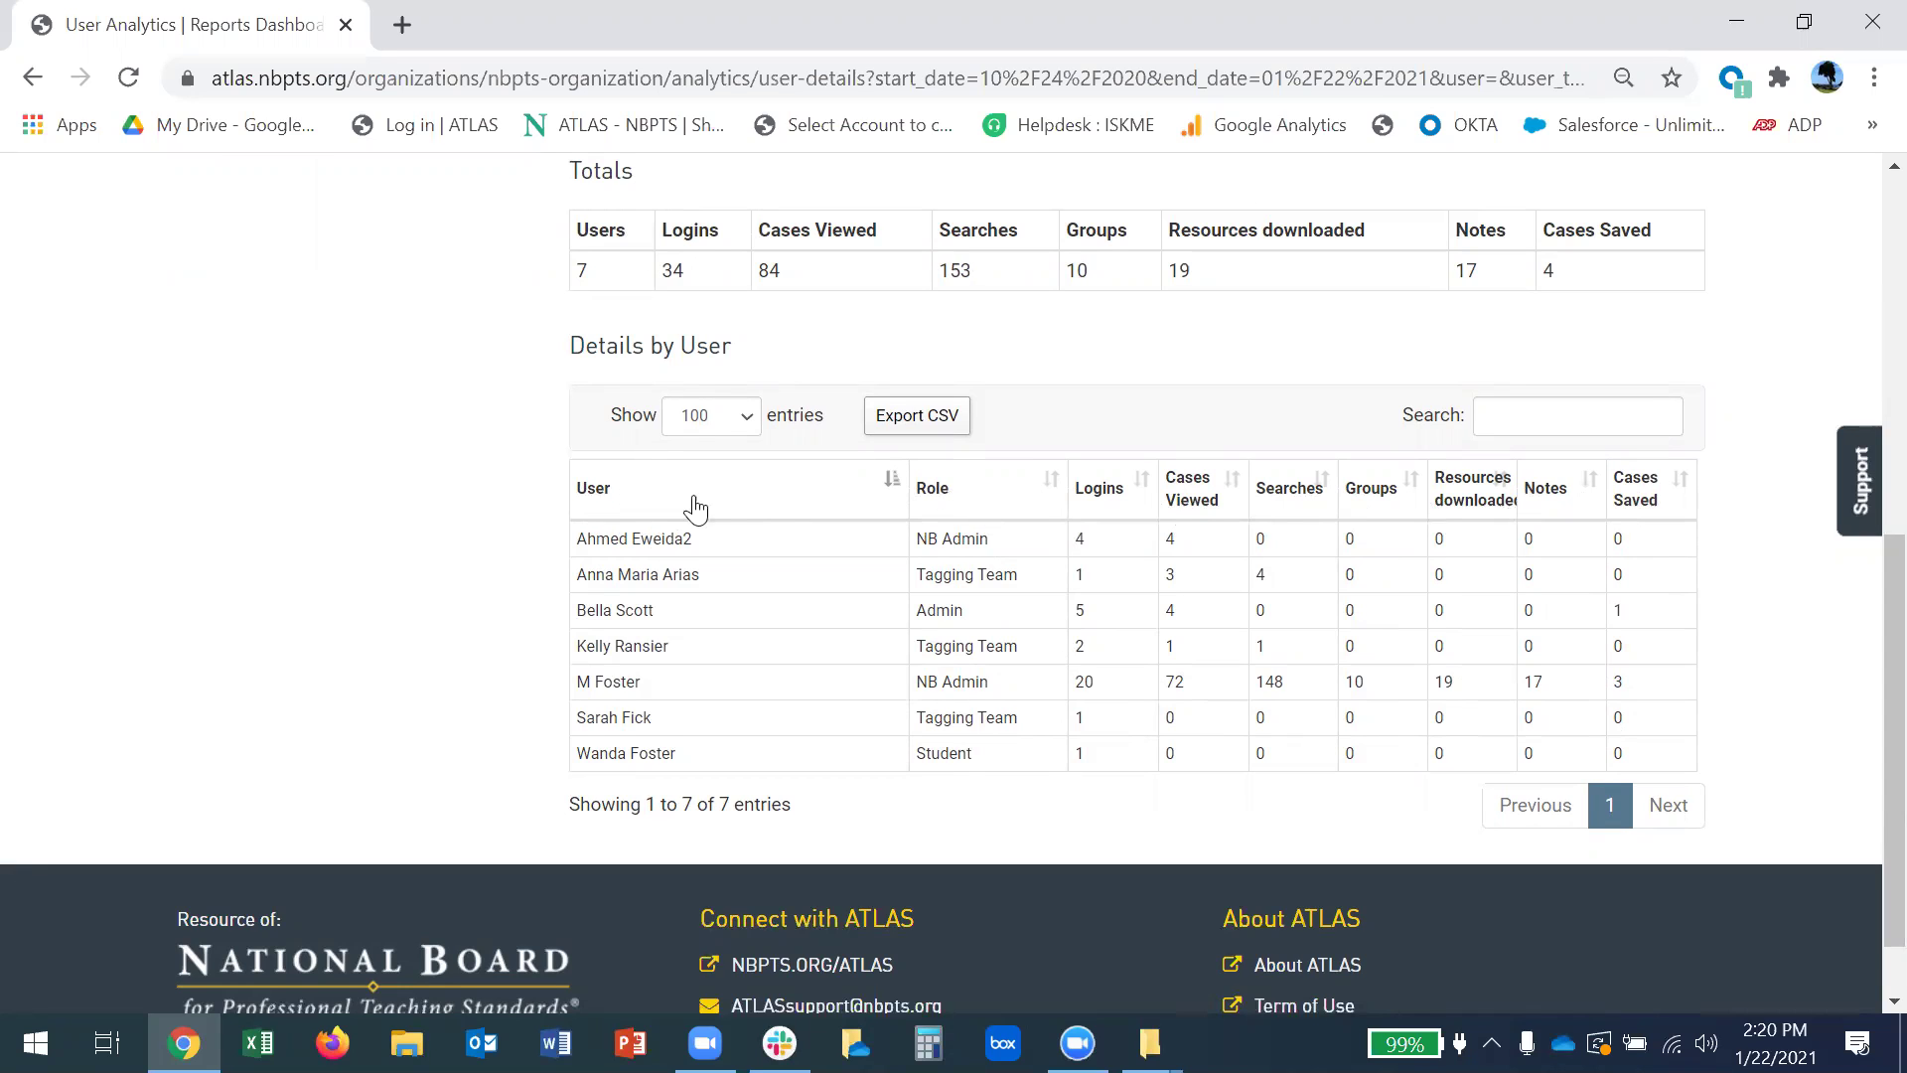
click(1205, 506)
click(1206, 506)
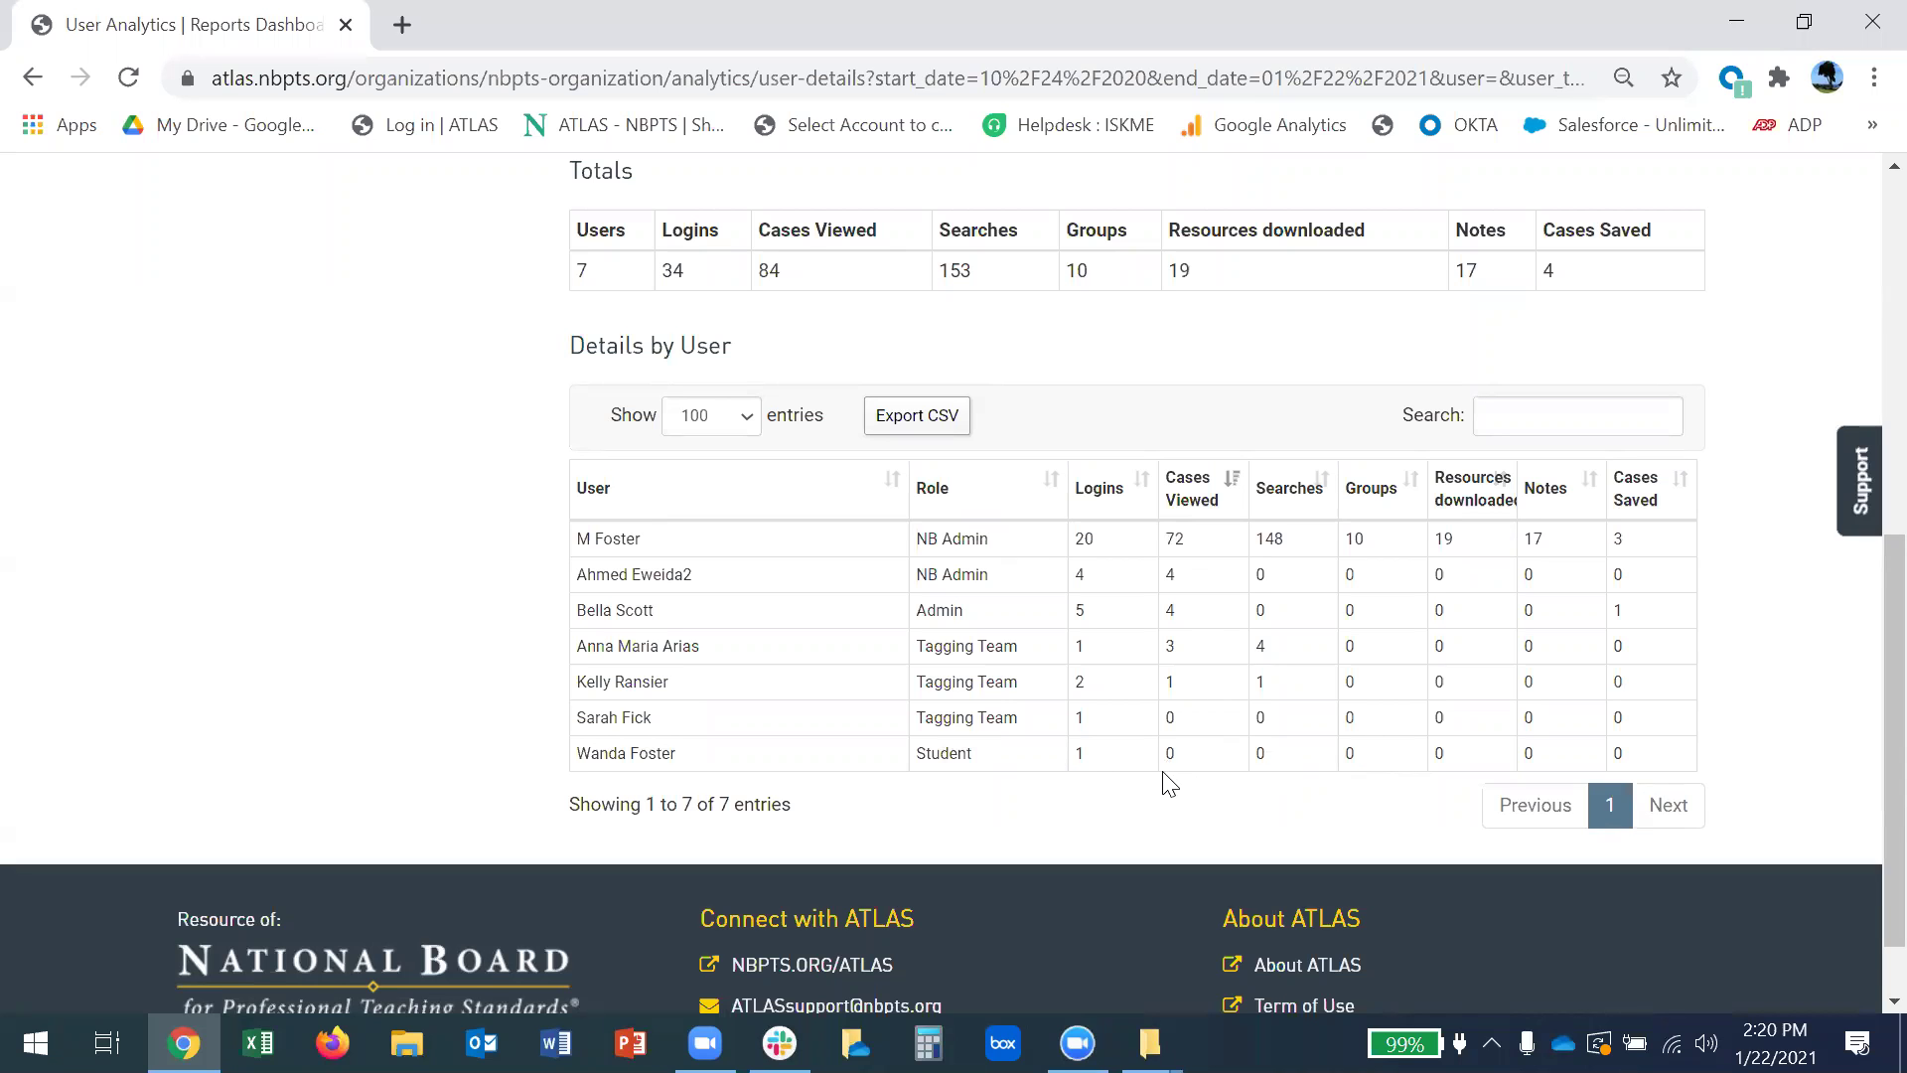
scroll(1043, 780, up, 1)
scroll(396, 766, up, 1)
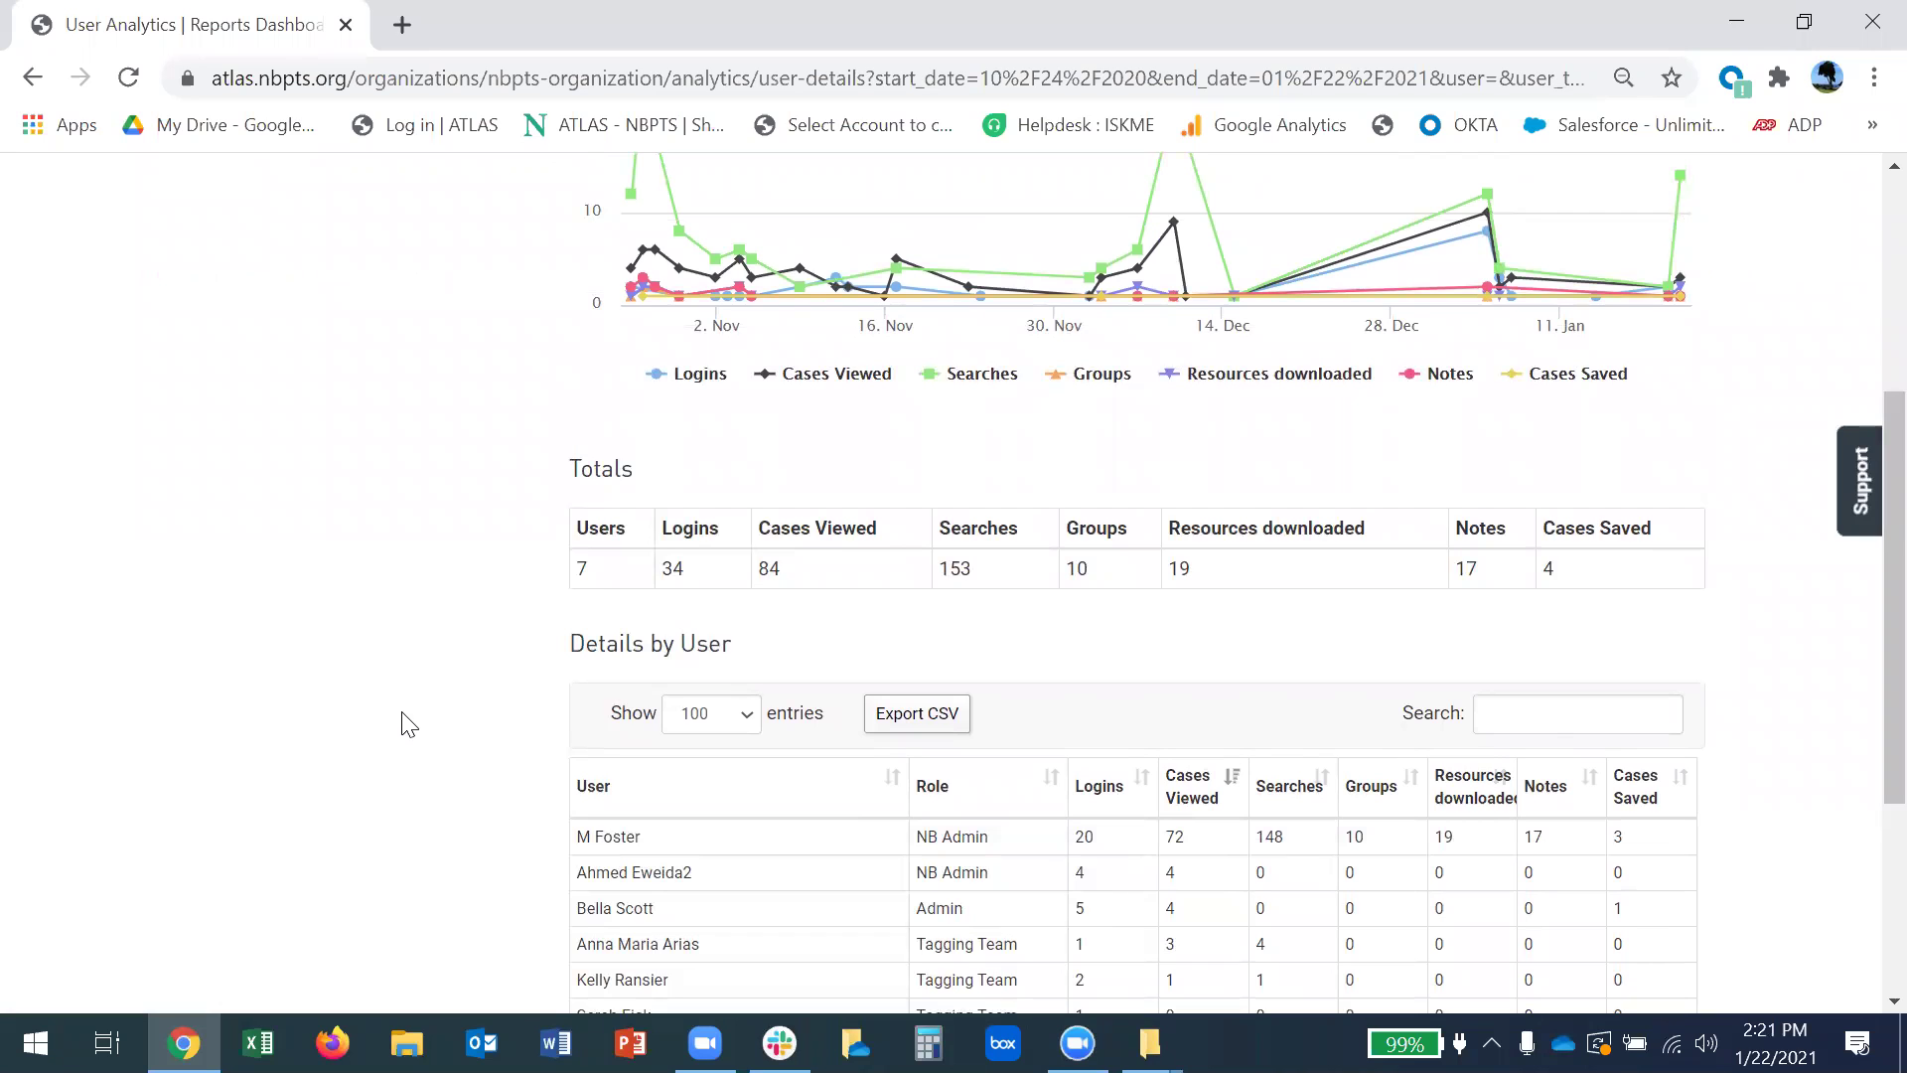
scroll(422, 706, down, 2)
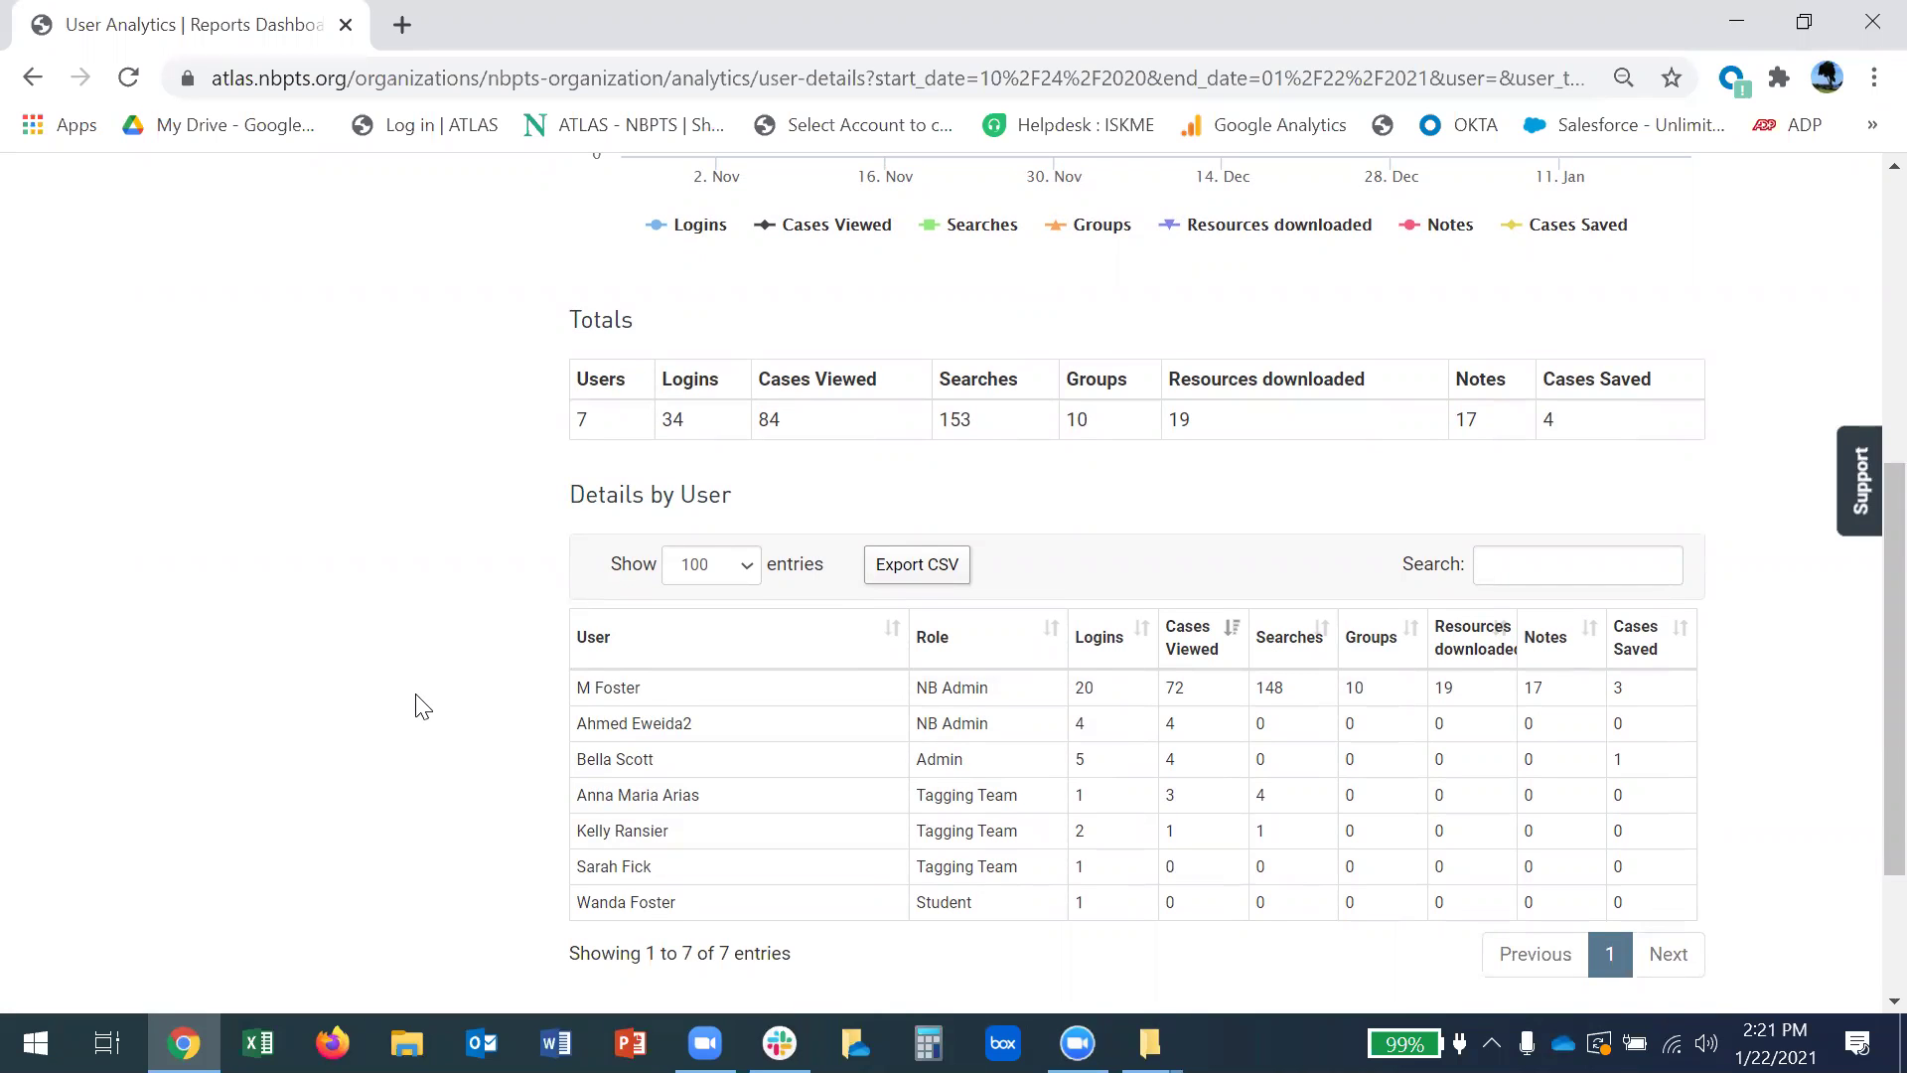
scroll(423, 705, up, 6)
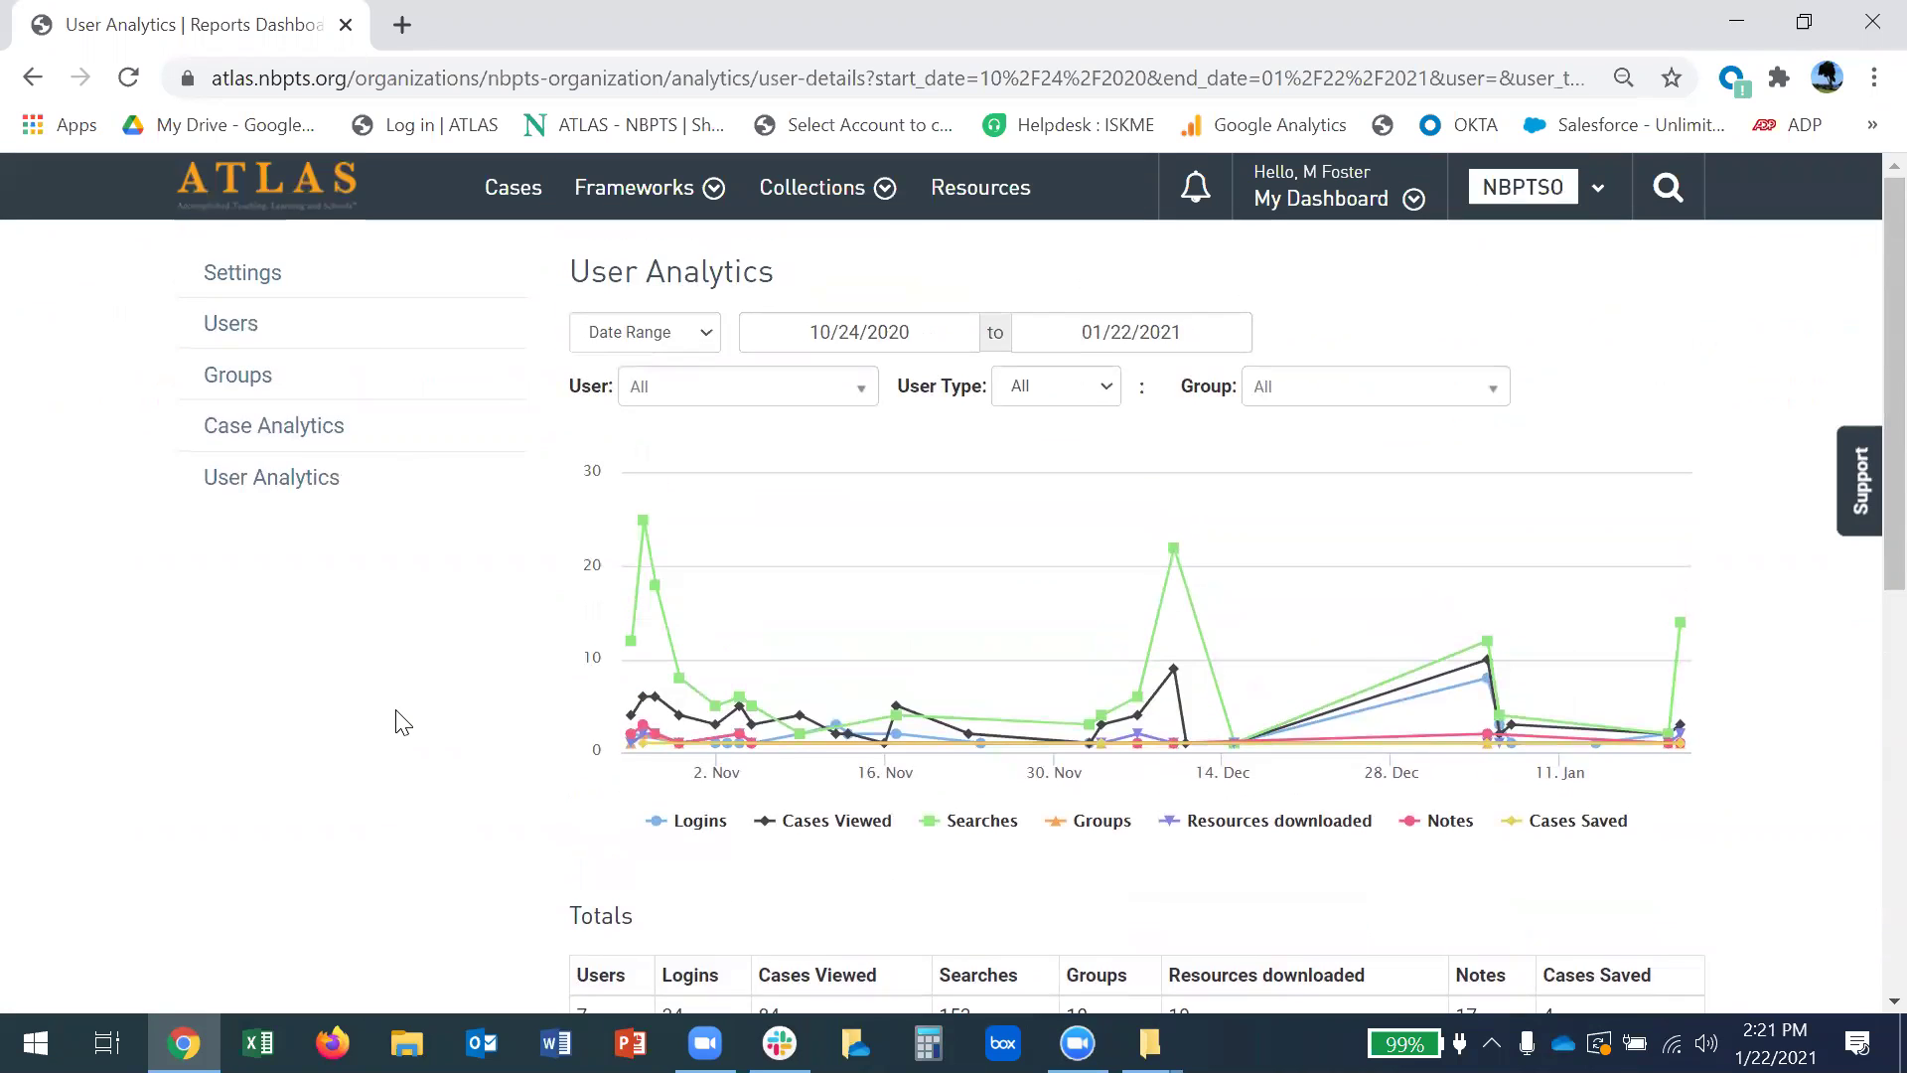